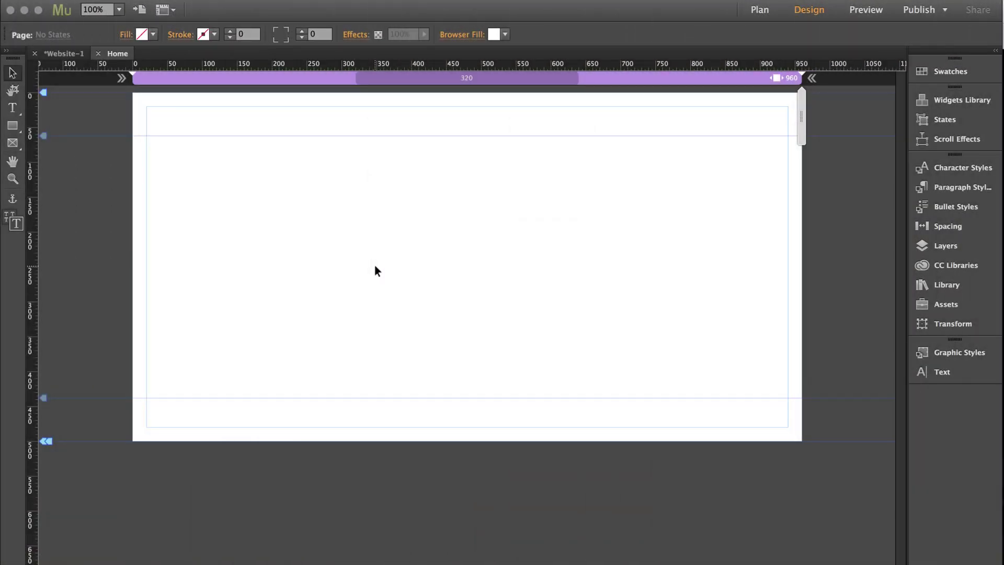
Add bg.jpg from the Demo folder as the page's browser fill image.
{"action": "left_click", "coordinate": [467, 34]}
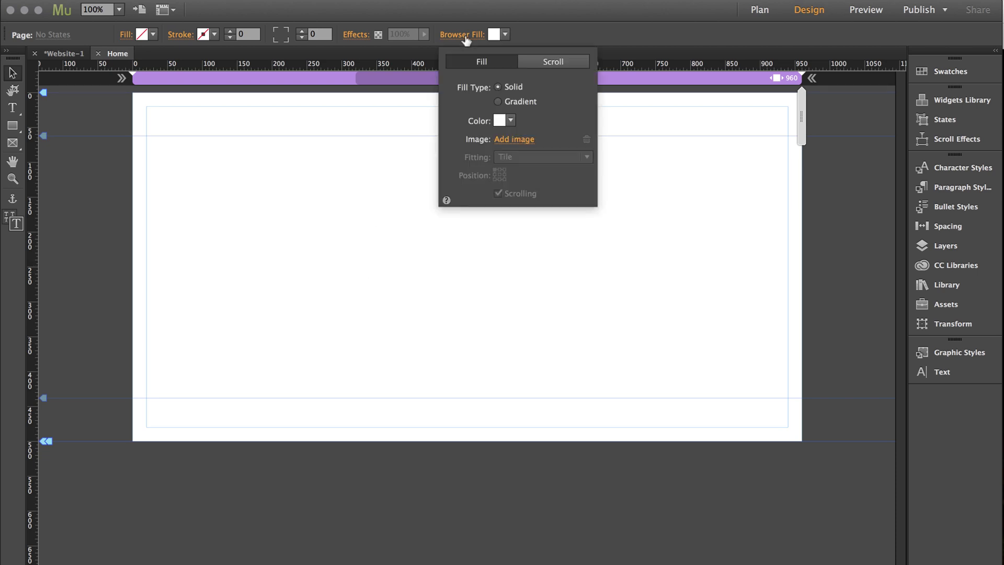
{"action": "left_click", "coordinate": [517, 139]}
{"action": "left_click", "coordinate": [212, 261]}
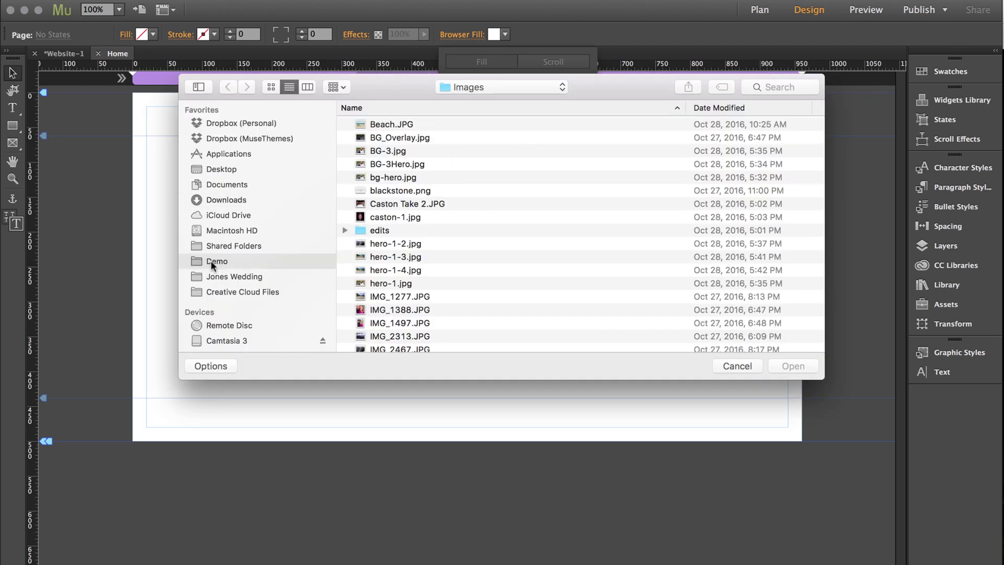
{"action": "left_click", "coordinate": [394, 150]}
{"action": "key", "text": "space"}
{"action": "key", "text": "space"}
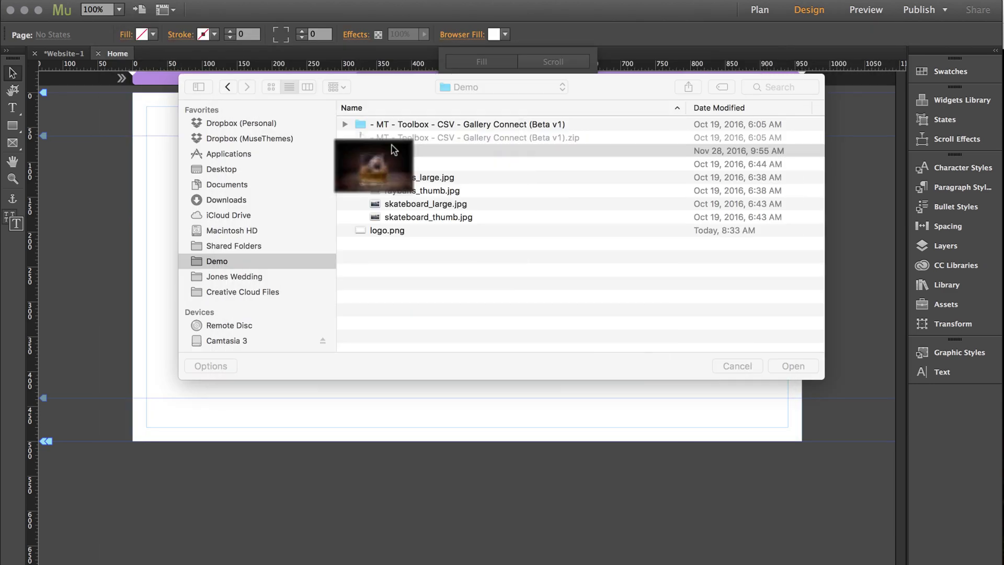
{"action": "left_click", "coordinate": [794, 363]}
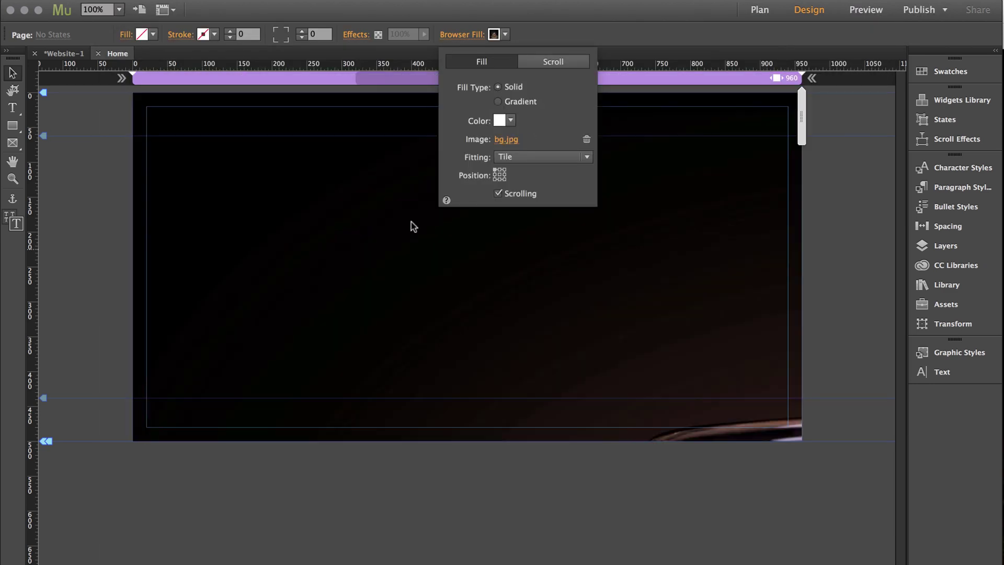
Change the background image's fitting so it scales to the browser area, and extend the page's bottom edge to show the whole glass.
{"action": "left_click", "coordinate": [499, 157]}
{"action": "left_click", "coordinate": [511, 172]}
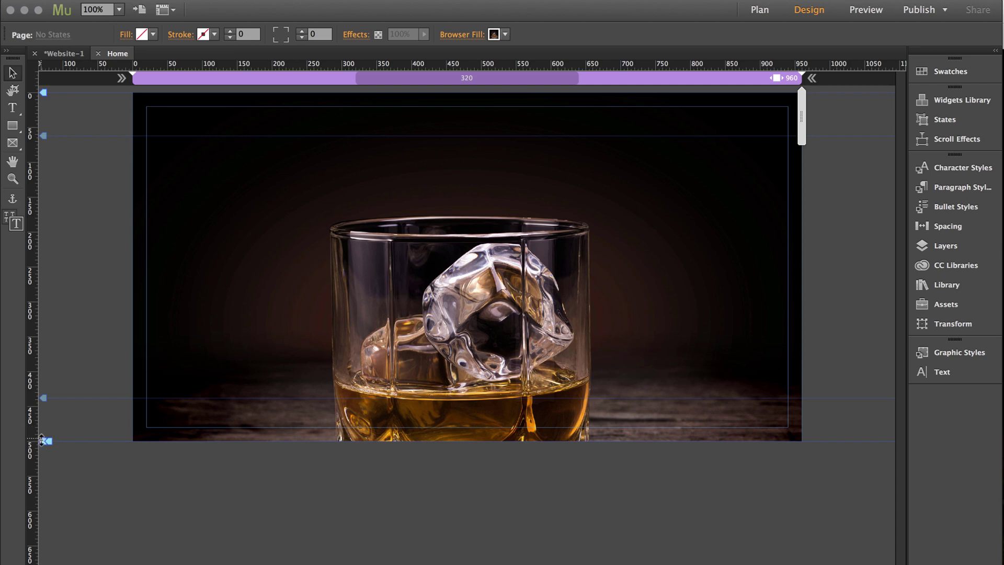
{"action": "left_click_drag", "start_coordinate": [40, 434], "coordinate": [43, 558]}
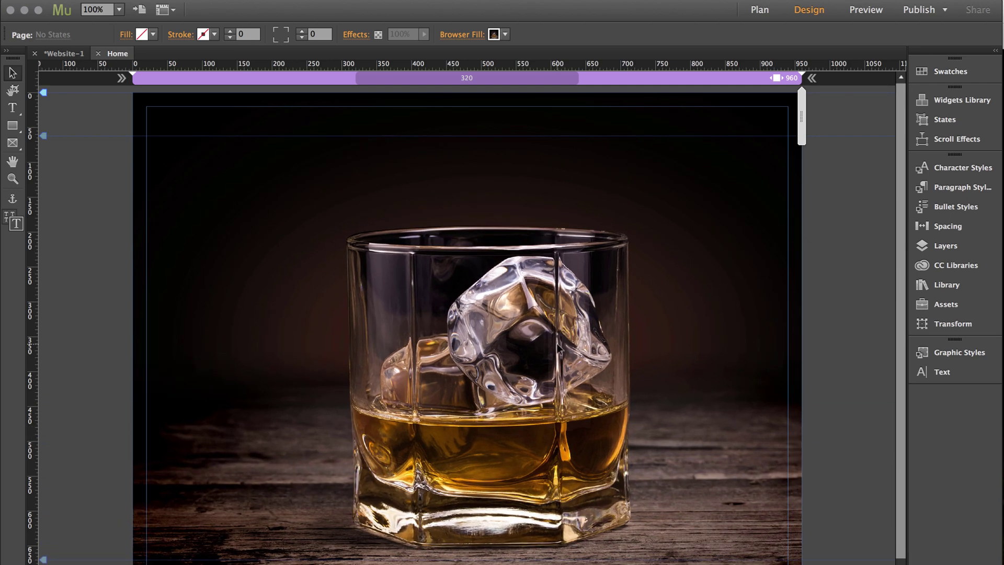
Place the Age Verification widget from the Library and move it off the page's left edge to X -219, Y 127.
{"action": "left_click", "coordinate": [946, 287]}
{"action": "left_click", "coordinate": [739, 291]}
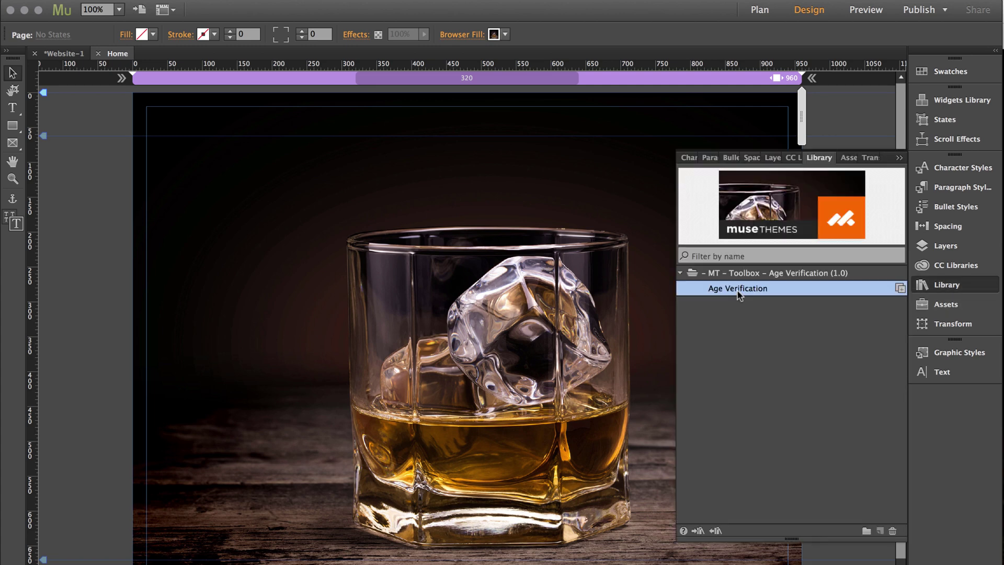
{"action": "left_click_drag", "start_coordinate": [753, 290], "coordinate": [94, 174]}
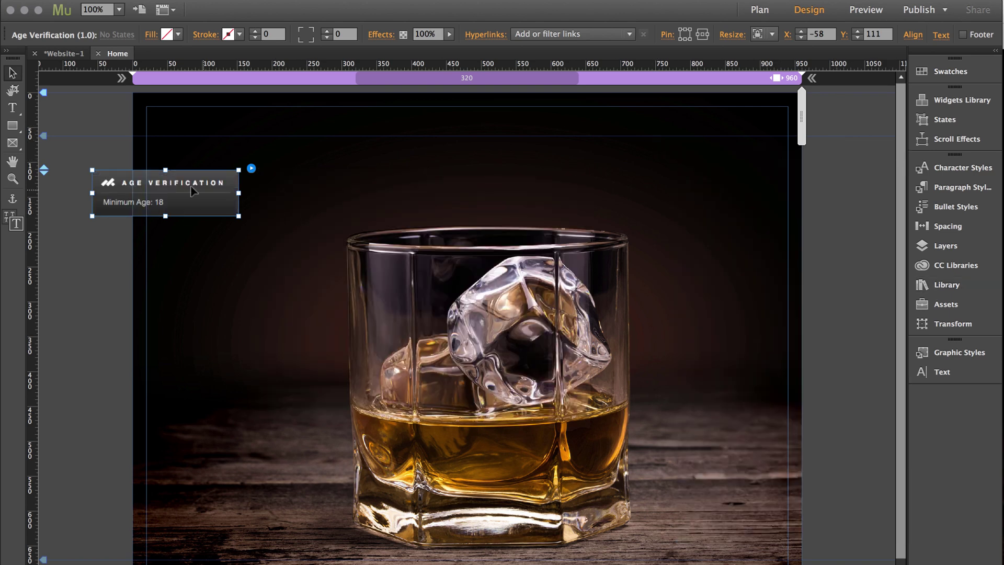
{"action": "left_click_drag", "start_coordinate": [175, 193], "coordinate": [89, 196]}
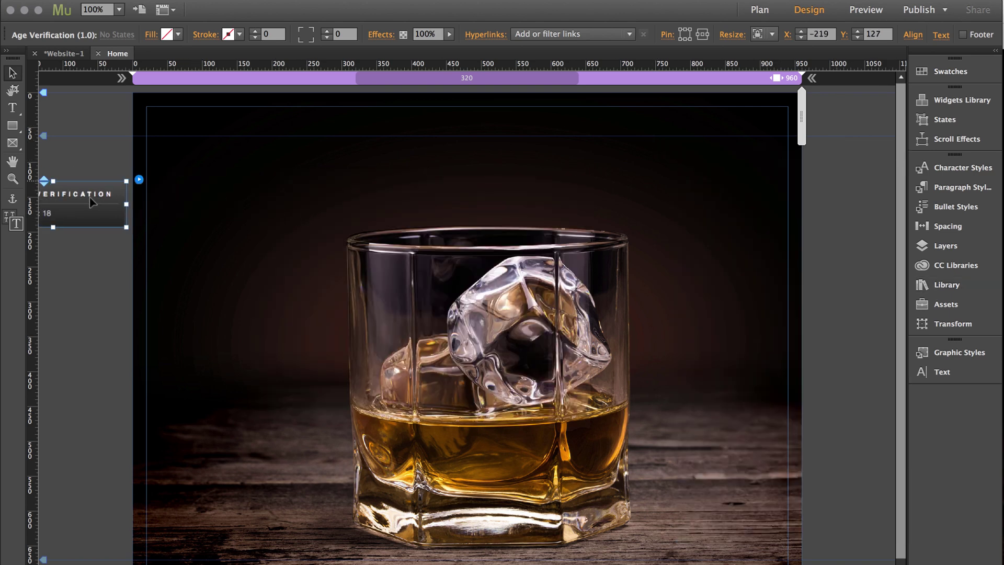
{"action": "scroll", "coordinate": [89, 197], "scroll_direction": "left", "scroll_amount": 5}
Review the Age Verification widget's minimum age and its redirect and session settings.
{"action": "left_click", "coordinate": [262, 176]}
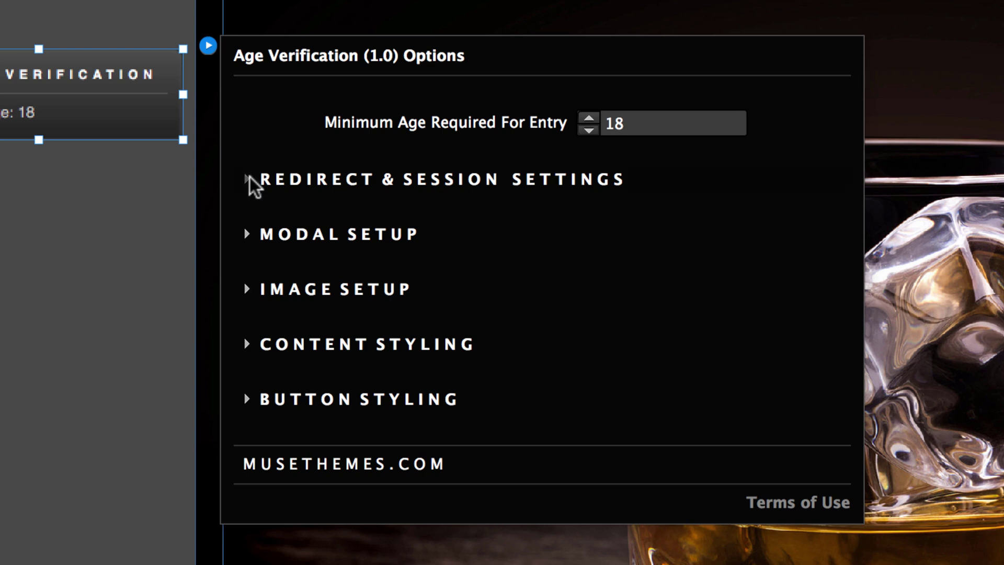
{"action": "left_click", "coordinate": [248, 179]}
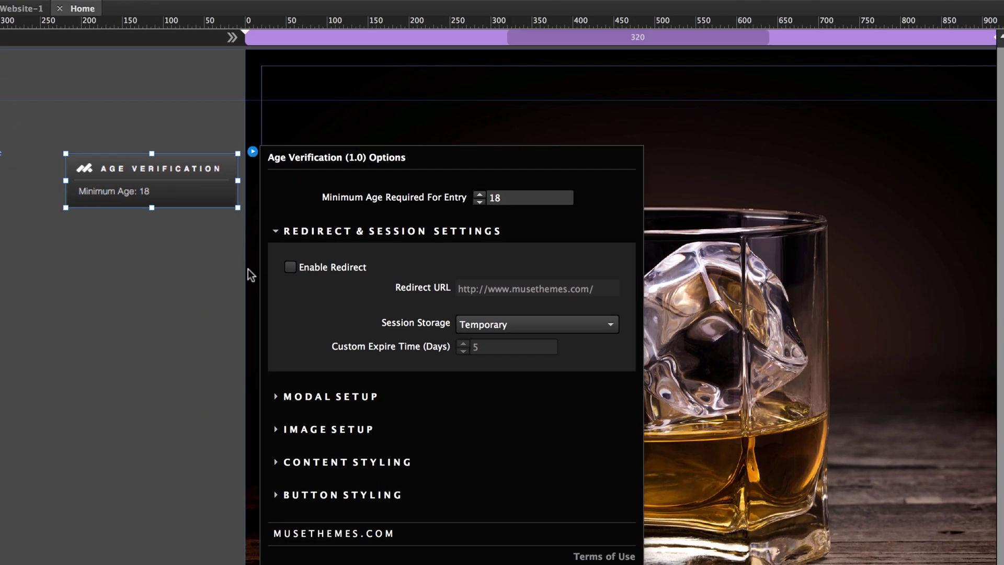
{"action": "key", "text": "Escape"}
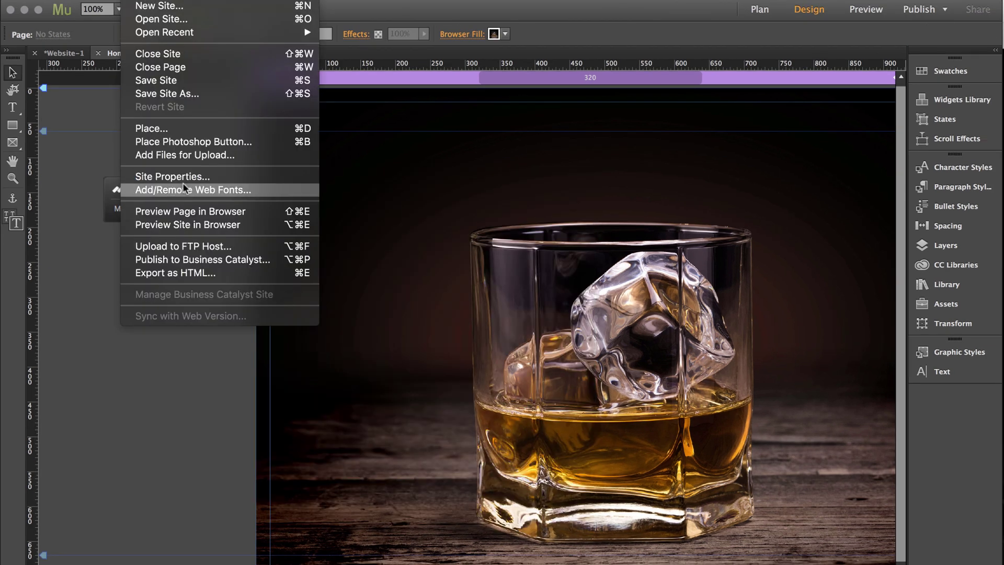
Preview the page in the browser and submit the age verification form with a valid date of birth.
{"action": "left_click", "coordinate": [183, 212]}
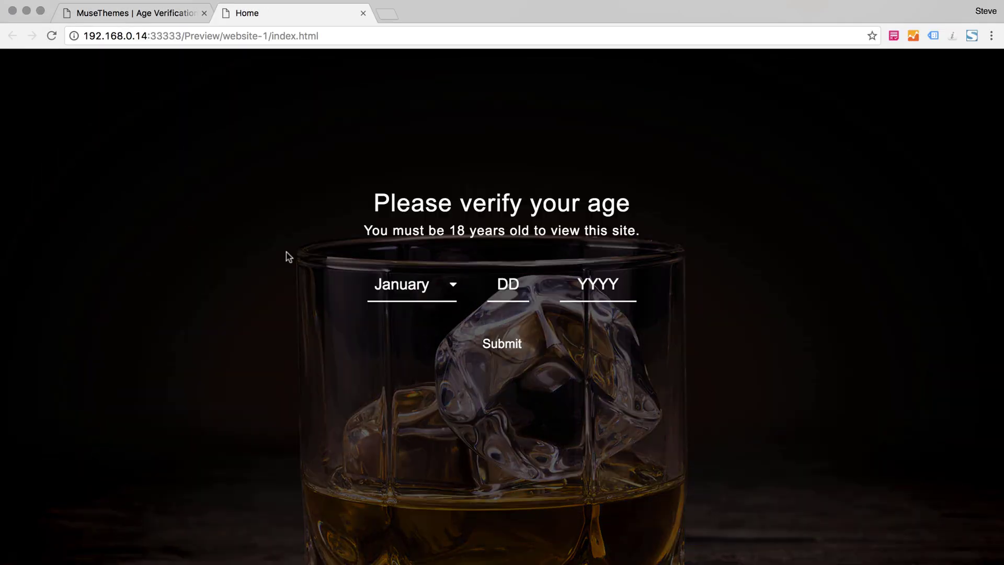
{"action": "left_click", "coordinate": [427, 286]}
{"action": "left_click", "coordinate": [525, 288]}
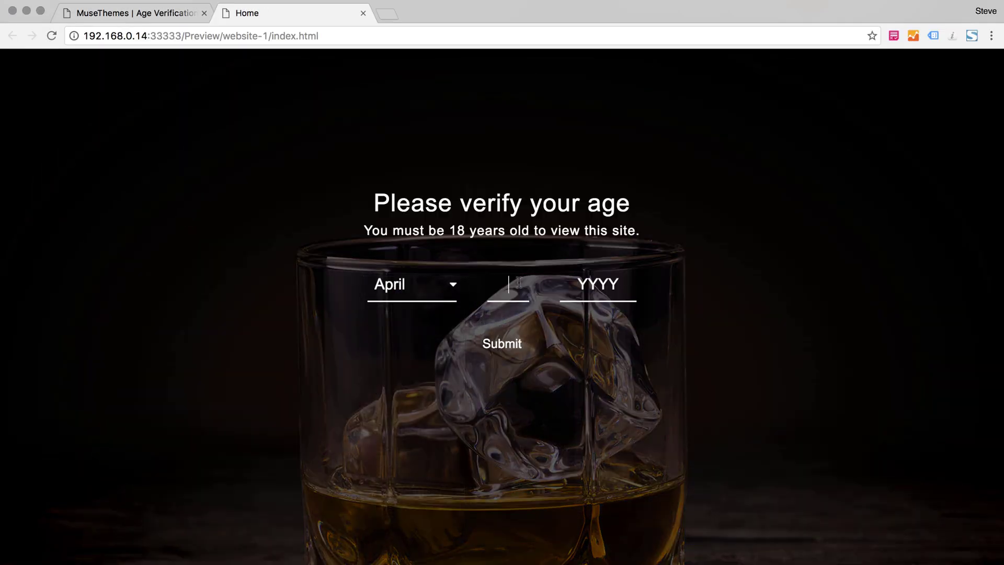
{"action": "type", "text": "01"}
{"action": "key", "text": "Tab"}
{"action": "type", "text": "1980"}
{"action": "left_click", "coordinate": [515, 349]}
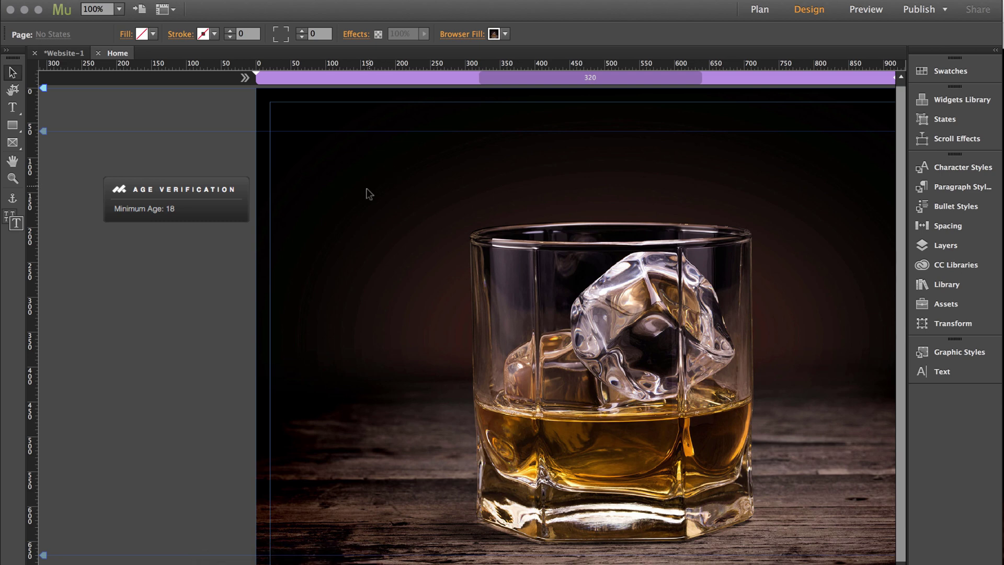
In Adobe Muse, set the Age Verification widget's Session Storage to Custom in its redirect and session settings.
{"action": "left_click", "coordinate": [220, 199]}
{"action": "left_click", "coordinate": [263, 176]}
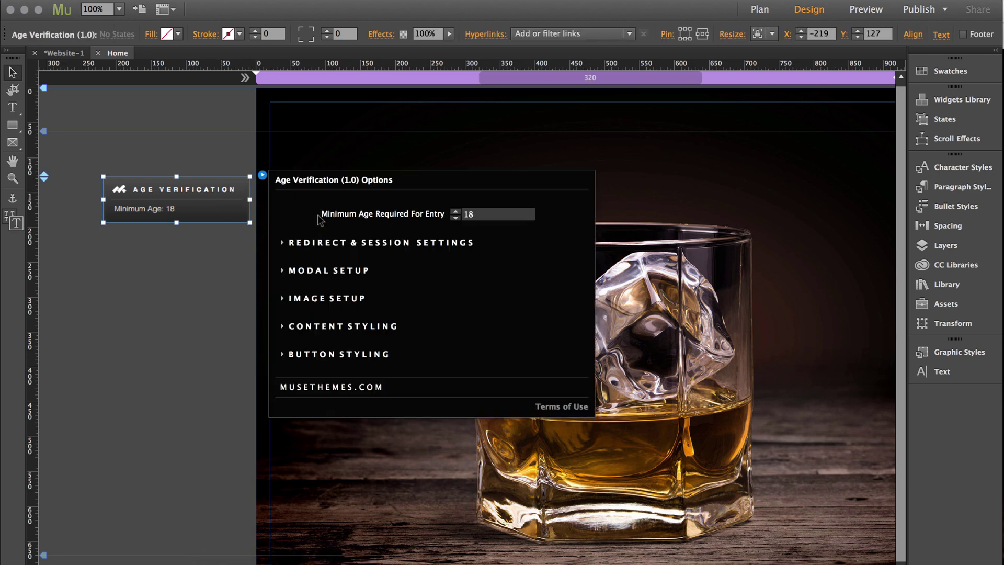
{"action": "left_click", "coordinate": [310, 246]}
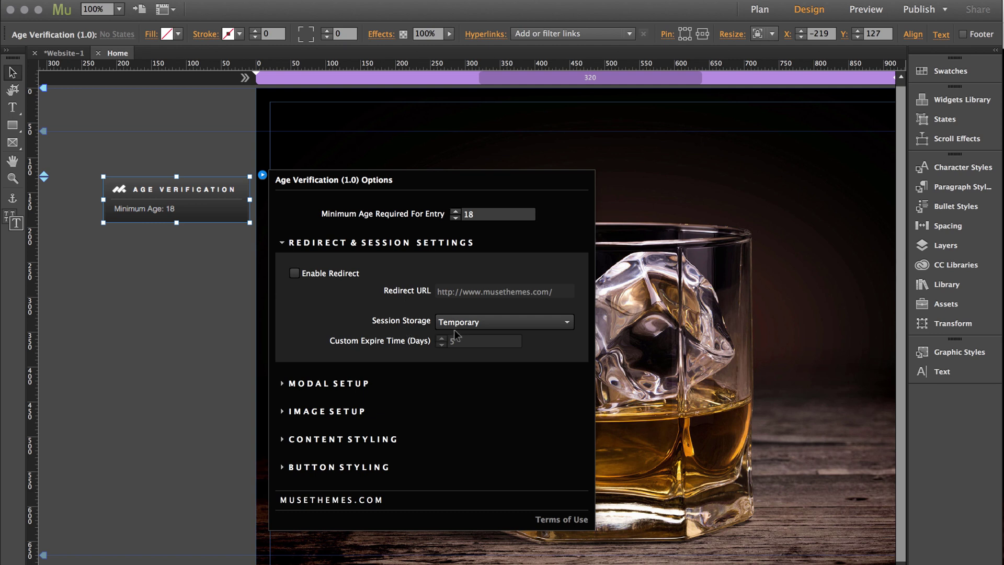
{"action": "left_click", "coordinate": [467, 322]}
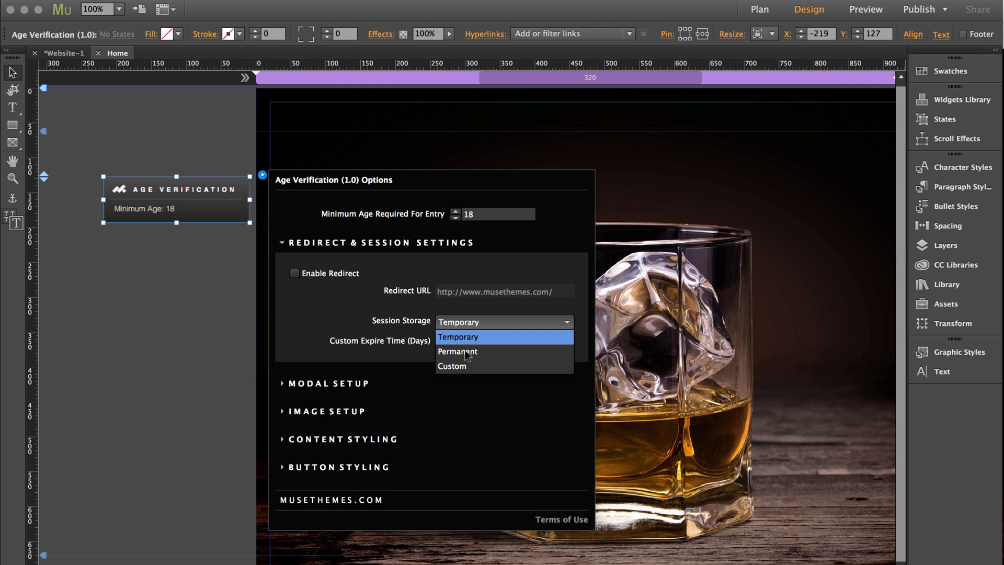
{"action": "left_click", "coordinate": [402, 344]}
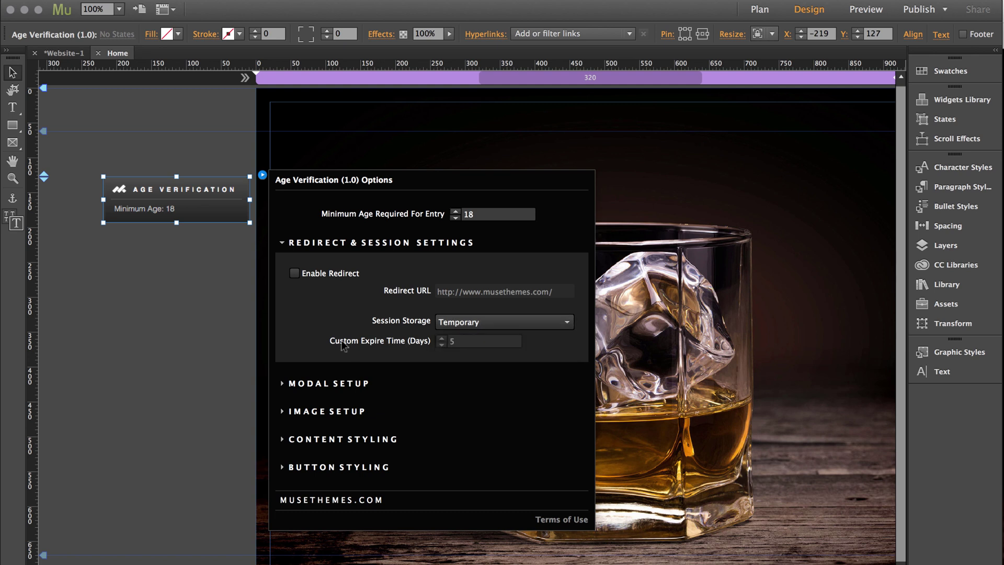
{"action": "left_click", "coordinate": [477, 325]}
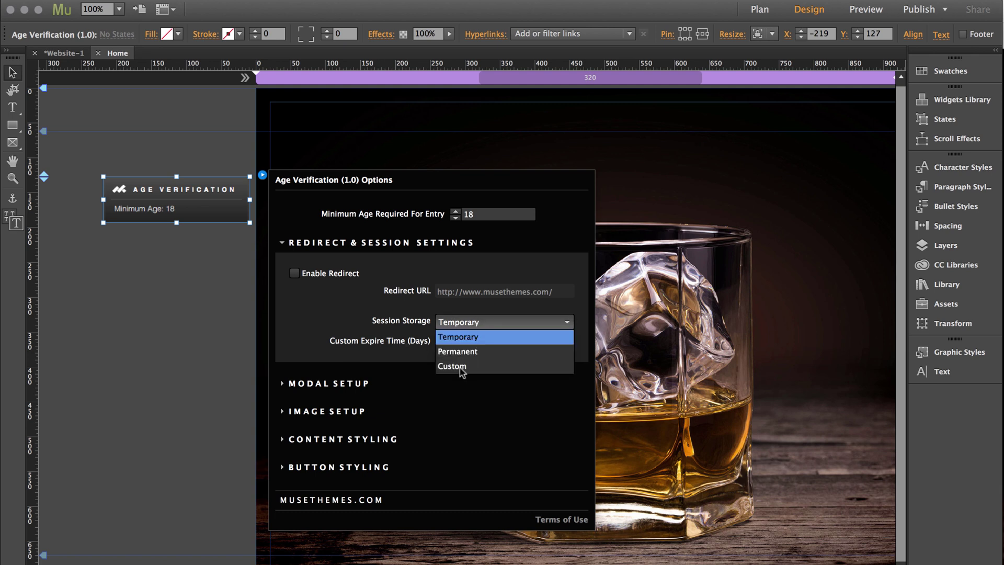
{"action": "left_click", "coordinate": [461, 369]}
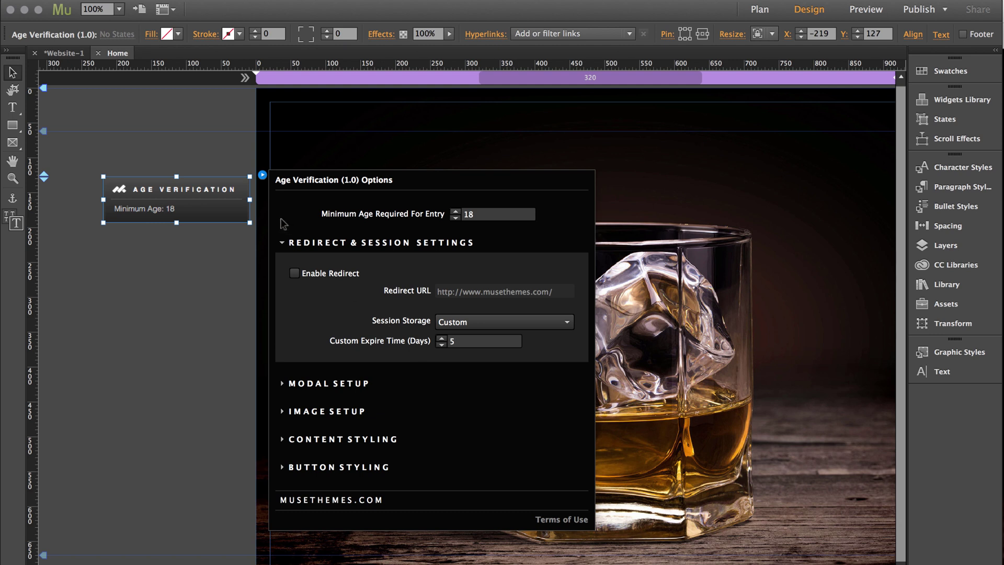
{"action": "left_click", "coordinate": [282, 244]}
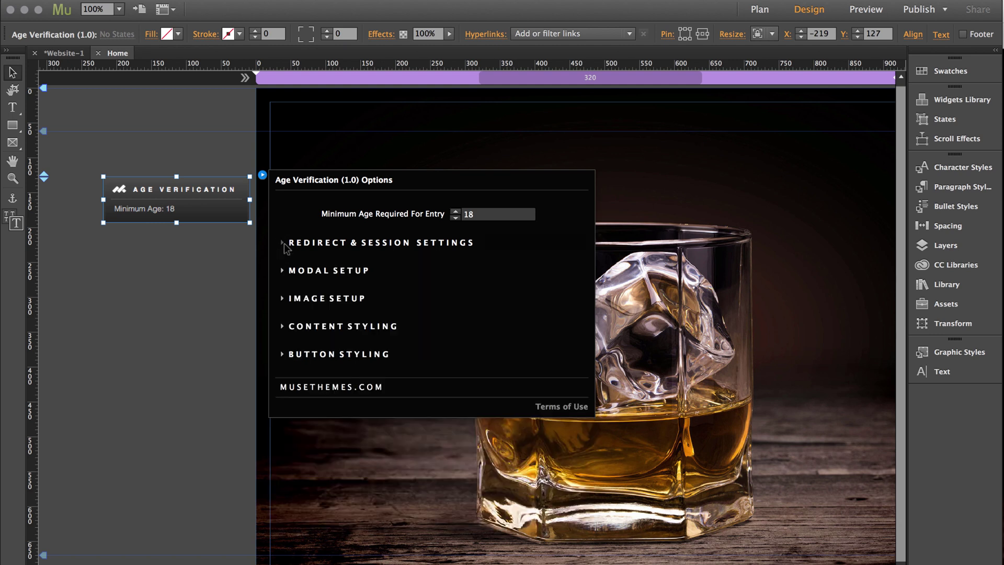
Set the Overlay BG Opacity to 0.9 in the widget's modal setup.
{"action": "left_click", "coordinate": [283, 270]}
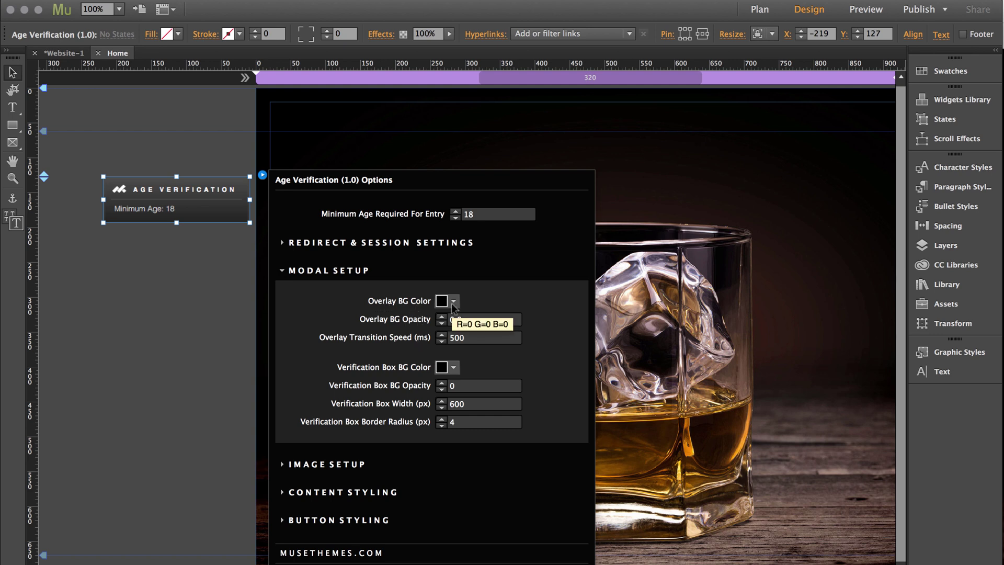
{"action": "left_click", "coordinate": [473, 319]}
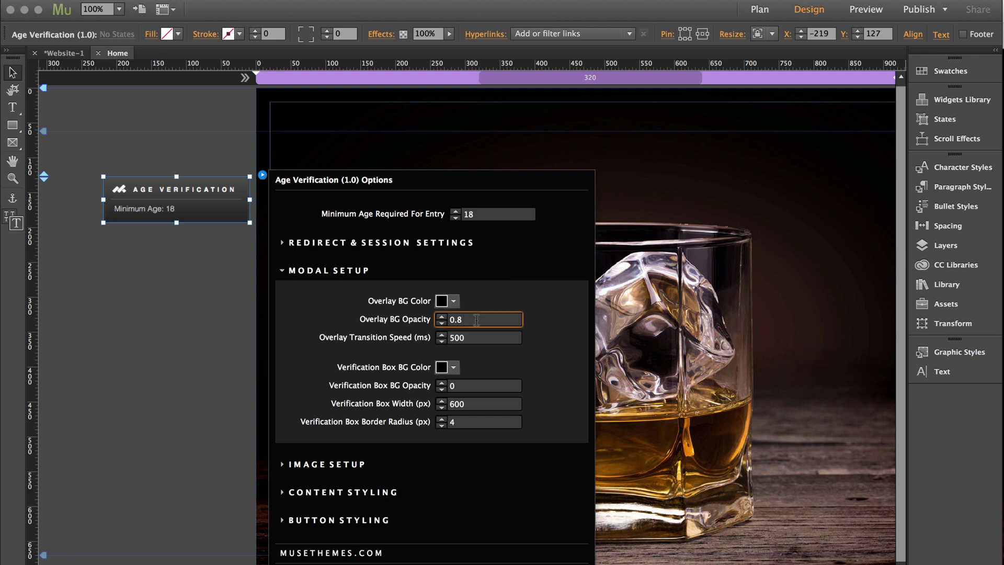
{"action": "key", "text": "BackSpace"}
{"action": "type", "text": "9"}
{"action": "key", "text": "Return"}
{"action": "left_click", "coordinate": [297, 272]}
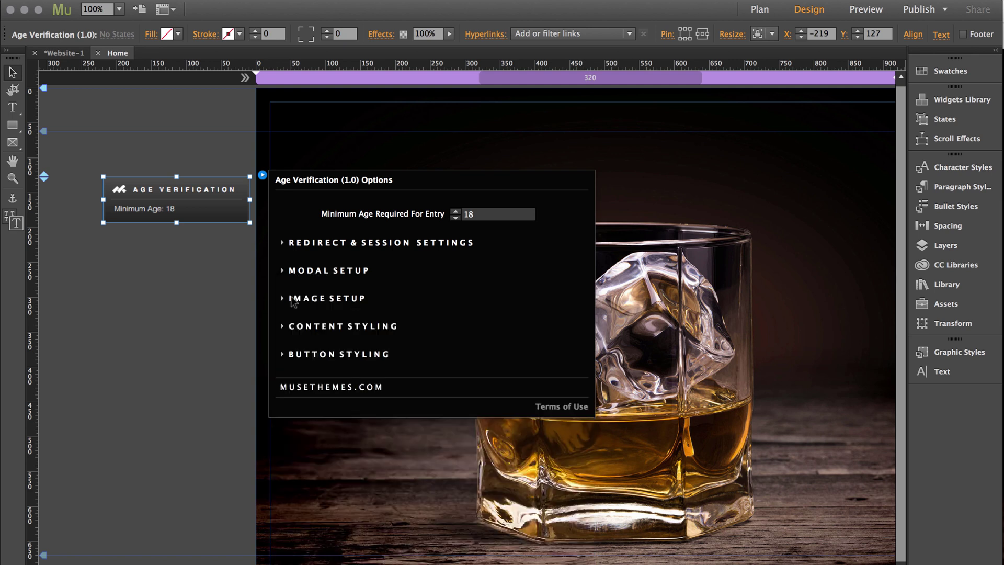
Preview the page in the browser to check the verification overlay's opacity.
{"action": "left_click", "coordinate": [293, 301]}
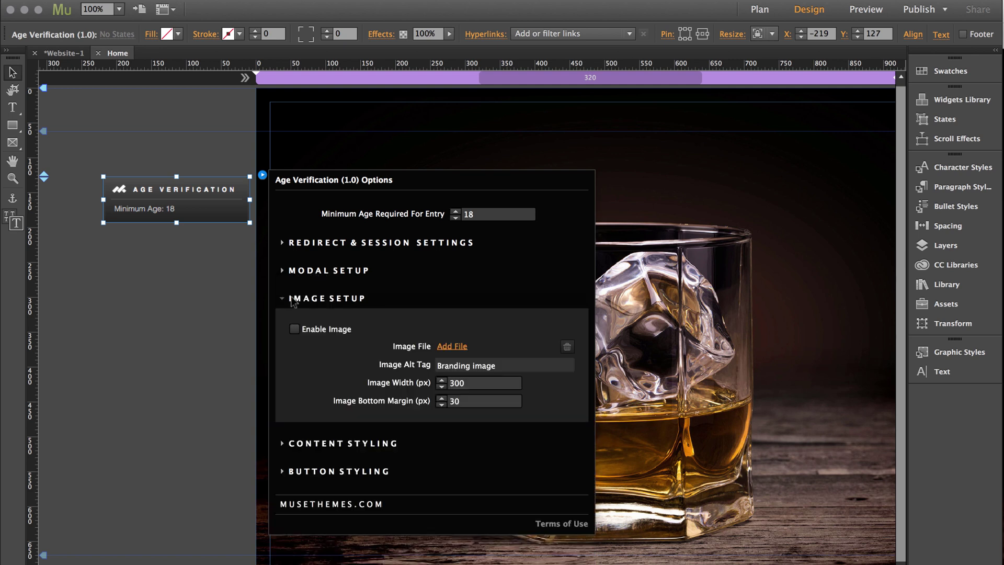
{"action": "left_click", "coordinate": [160, 129]}
{"action": "left_click", "coordinate": [131, 1]}
{"action": "left_click", "coordinate": [212, 211]}
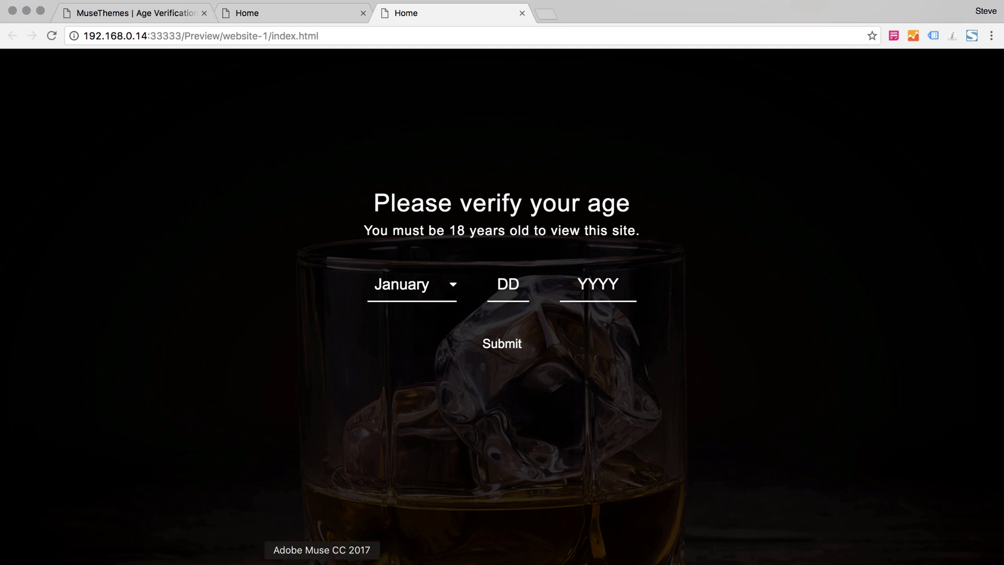
Back in Adobe Muse, enable the Age Verification widget's image and add logo.png from the Demo folder as its file.
{"action": "left_click", "coordinate": [322, 563]}
{"action": "left_click", "coordinate": [178, 206]}
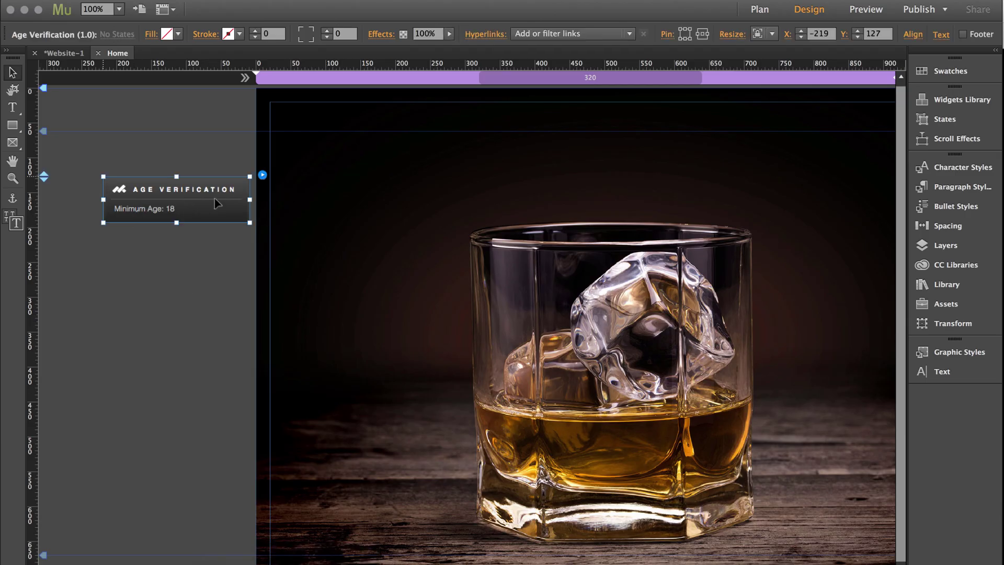
{"action": "left_click", "coordinate": [262, 176]}
{"action": "left_click", "coordinate": [347, 298]}
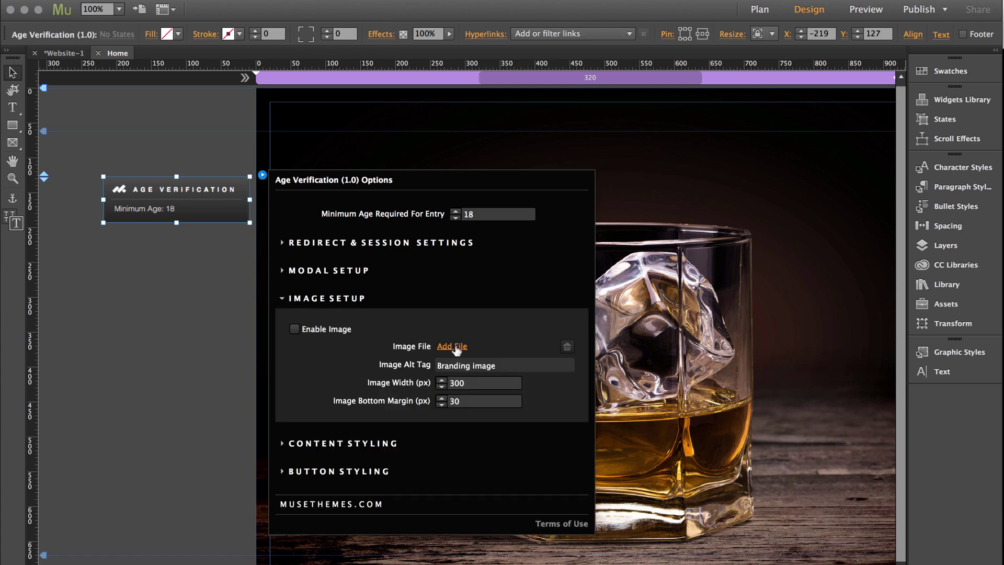
{"action": "left_click", "coordinate": [301, 330]}
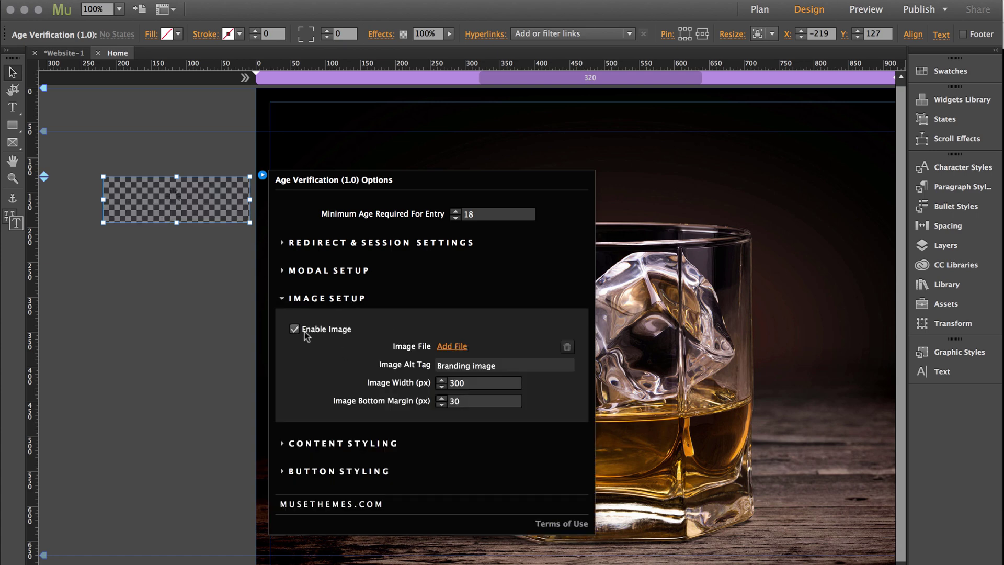
{"action": "left_click", "coordinate": [452, 346]}
{"action": "left_click", "coordinate": [398, 230]}
{"action": "key", "text": "space"}
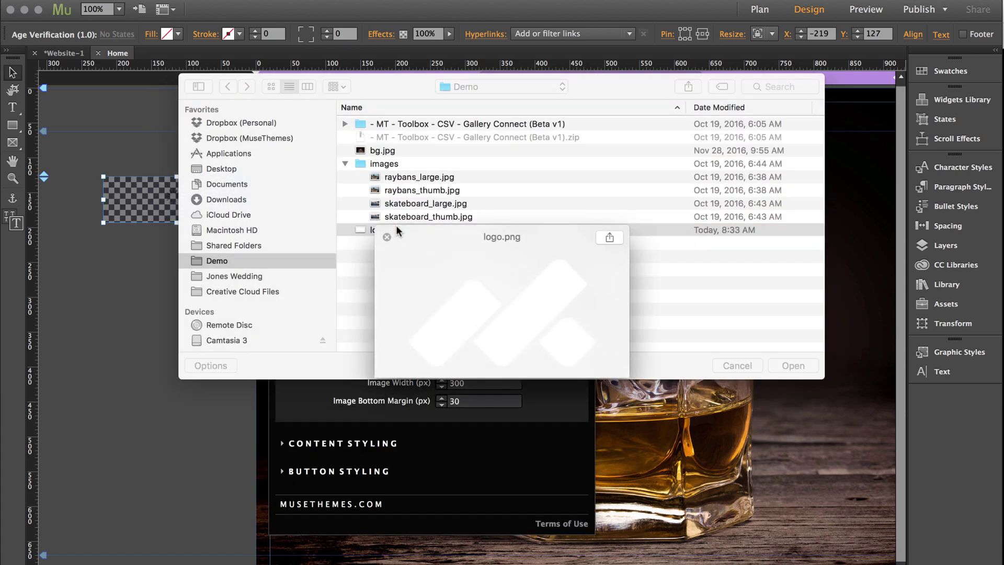
{"action": "key", "text": "space"}
{"action": "left_click", "coordinate": [791, 363]}
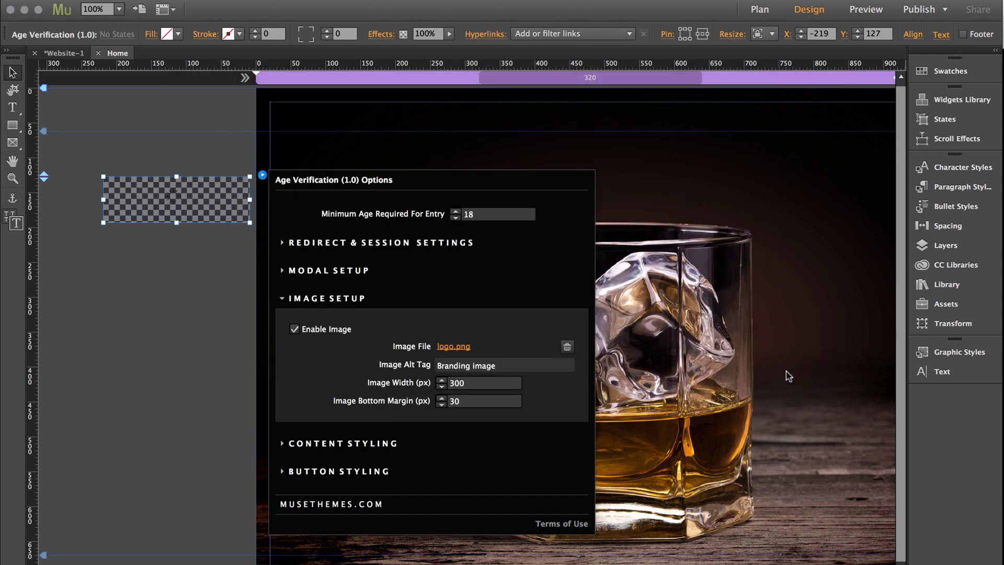
Set the widget's Image Alt Tag to "MuseThemes Logo".
{"action": "left_click", "coordinate": [466, 366]}
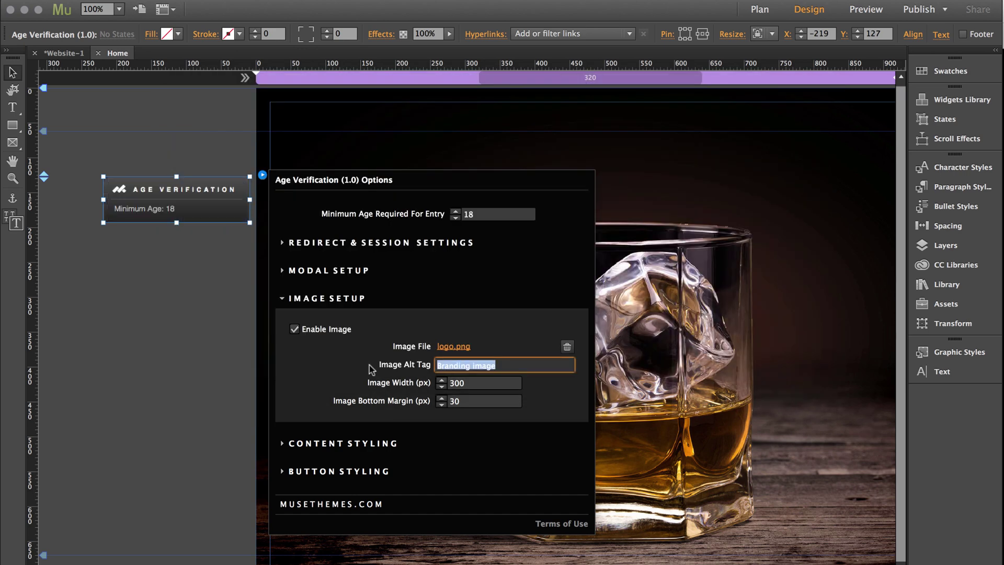
{"action": "type", "text": "MuseThemes Logo"}
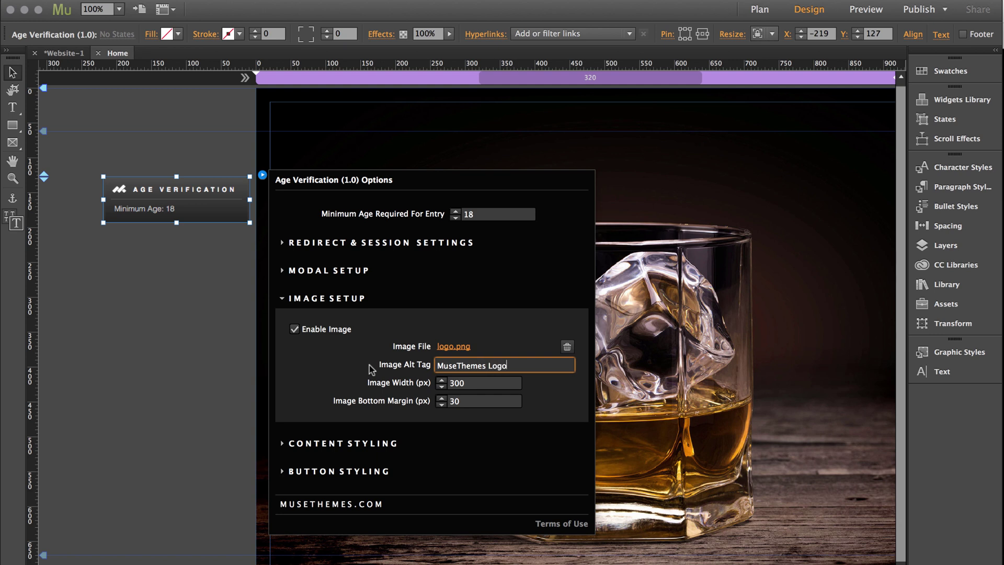
{"action": "key", "text": "Tab"}
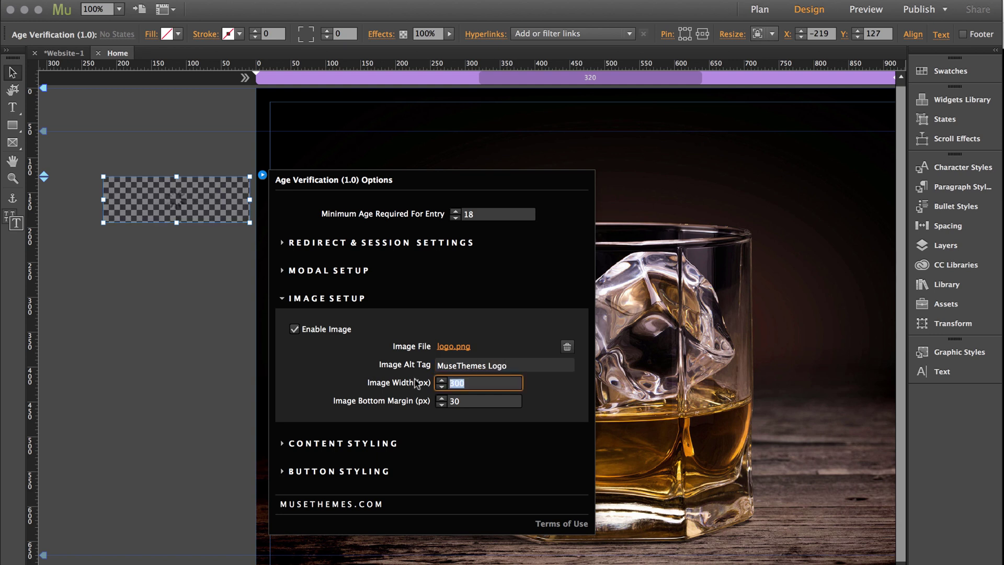
Set the logo's Image Width to 60 px and preview the page in the browser.
{"action": "type", "text": "60"}
{"action": "key", "text": "Tab"}
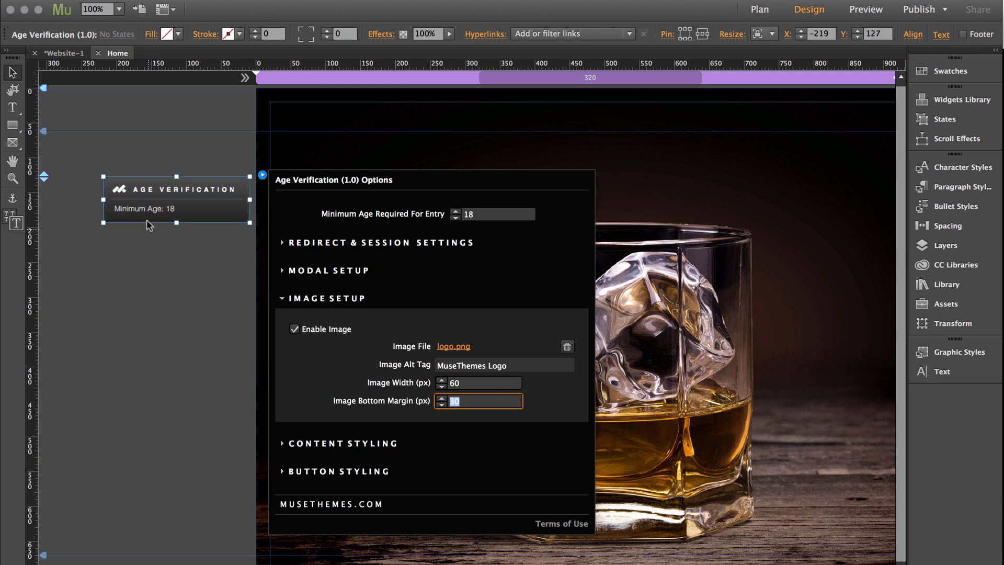
{"action": "left_click", "coordinate": [196, 268]}
{"action": "left_click", "coordinate": [137, 0]}
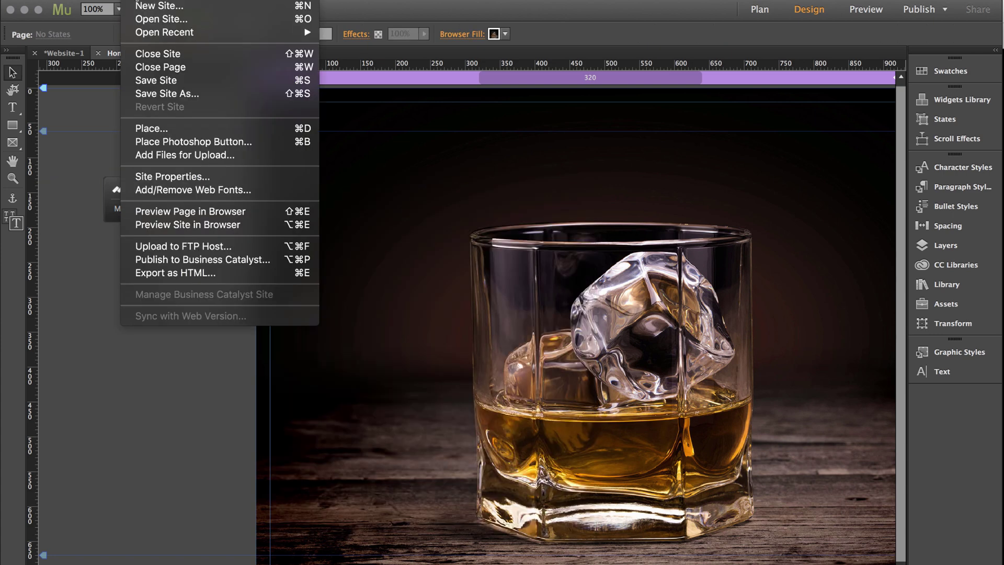
{"action": "left_click", "coordinate": [224, 212]}
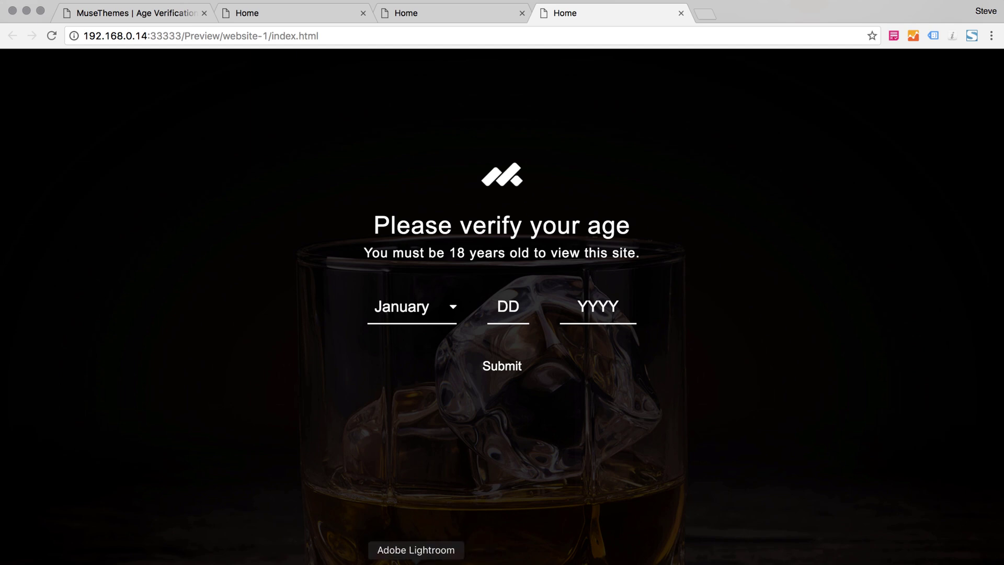
Back in Adobe Muse, examine the font and text color options in the Age Verification widget's content styling.
{"action": "left_click", "coordinate": [323, 559]}
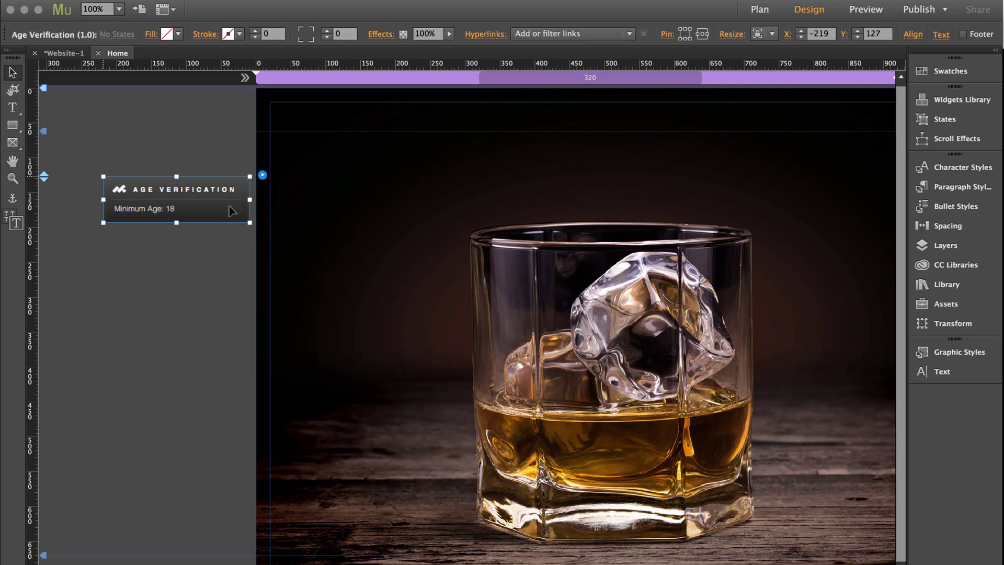
{"action": "left_click", "coordinate": [262, 174]}
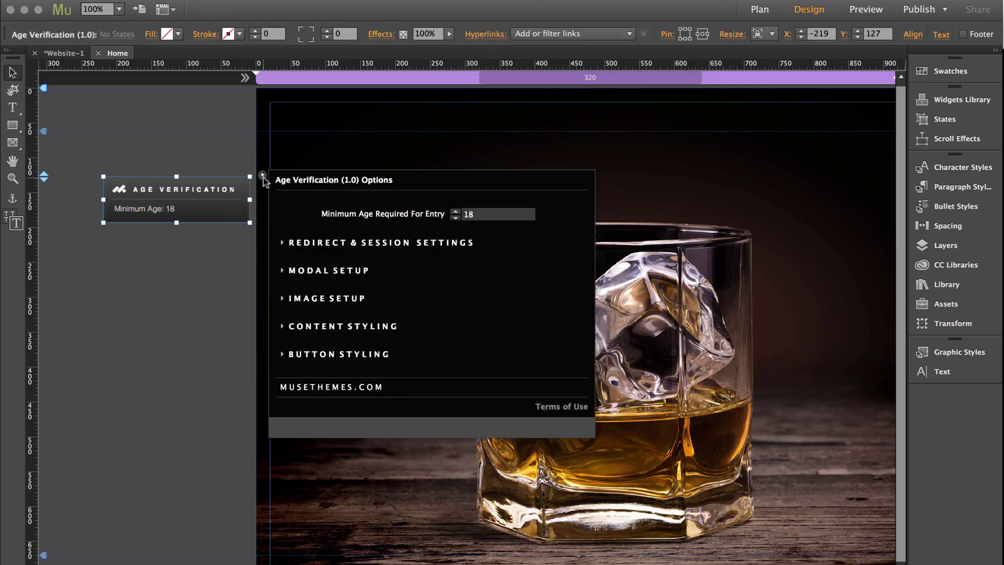
{"action": "left_click", "coordinate": [283, 326]}
{"action": "scroll", "coordinate": [423, 241], "scroll_direction": "down", "scroll_amount": 3}
{"action": "scroll", "coordinate": [427, 246], "scroll_direction": "down", "scroll_amount": 2}
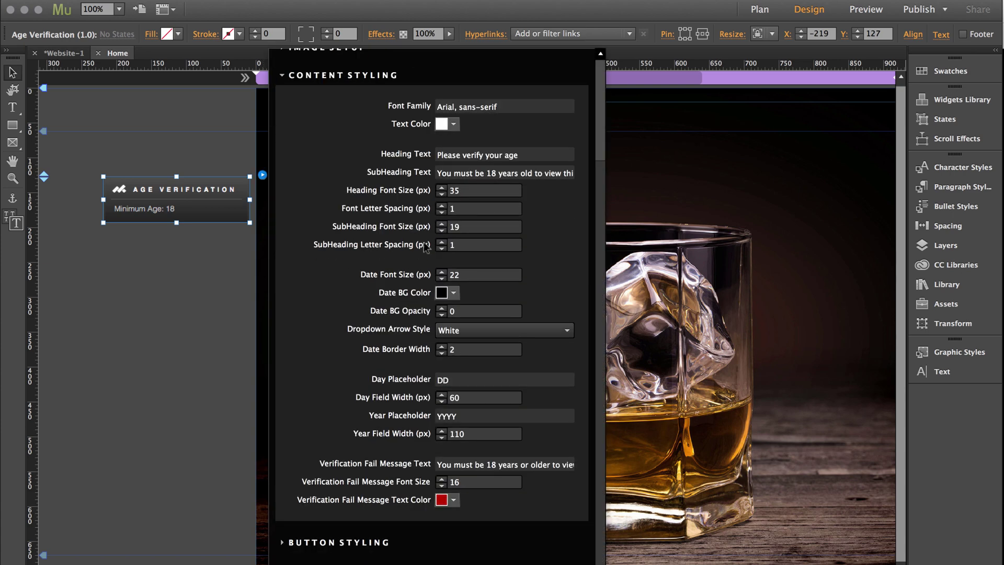
{"action": "scroll", "coordinate": [426, 245], "scroll_direction": "up", "scroll_amount": 2}
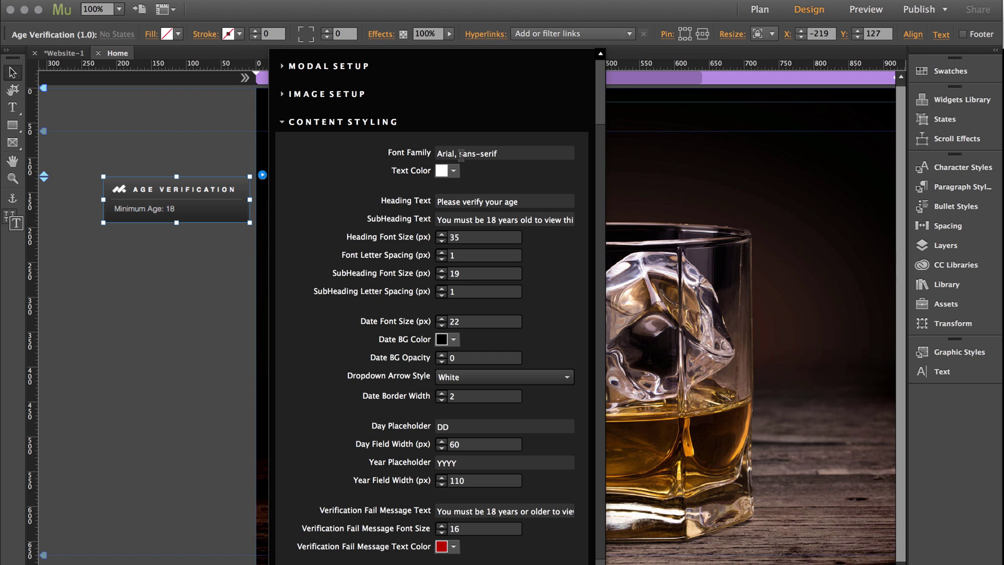
{"action": "left_click", "coordinate": [454, 171]}
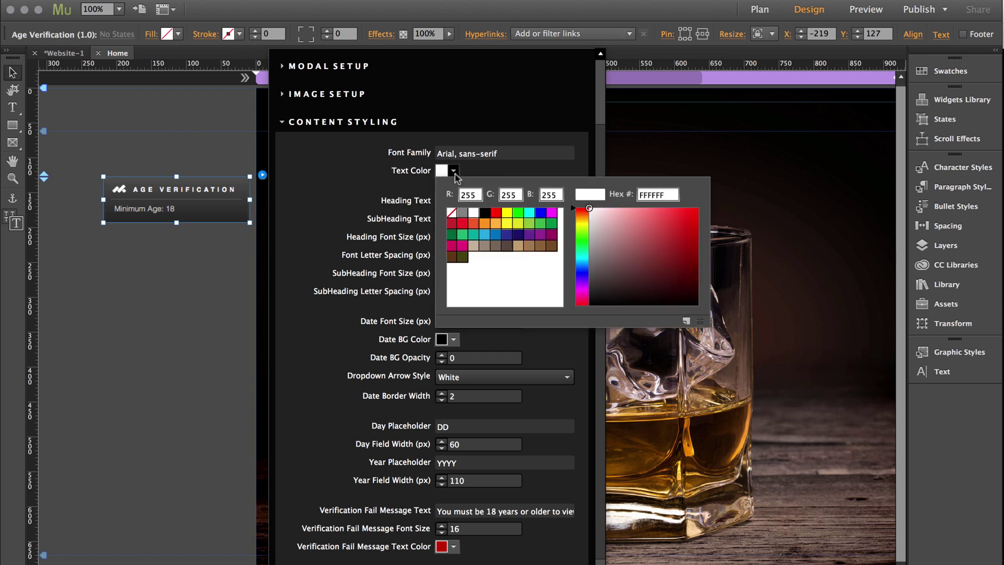
{"action": "left_click", "coordinate": [494, 178]}
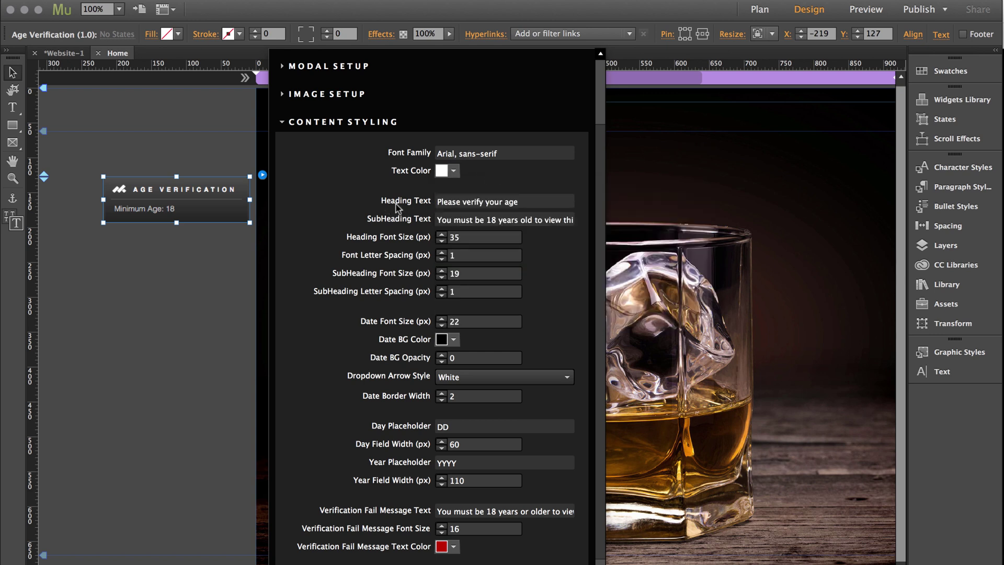
Examine the heading and subheading text, the heading font size and the dropdown arrow style options.
{"action": "left_click_drag", "start_coordinate": [525, 200], "coordinate": [419, 201]}
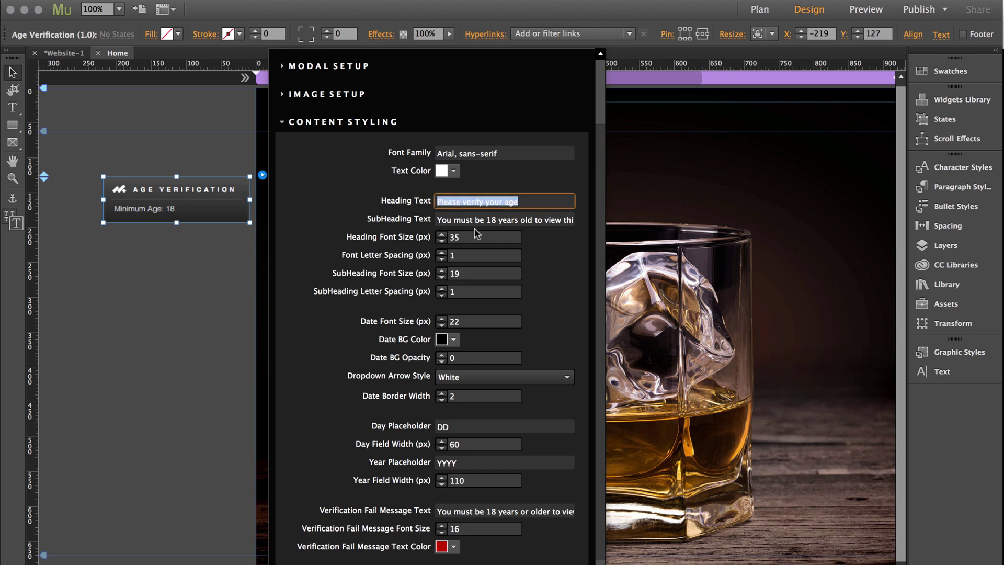
{"action": "left_click", "coordinate": [448, 220]}
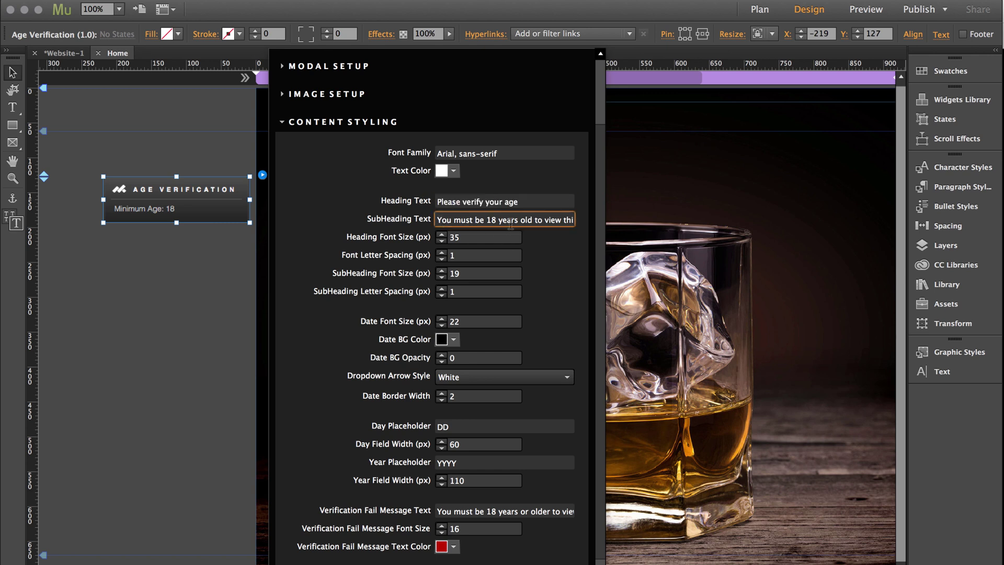
{"action": "left_click_drag", "start_coordinate": [503, 220], "coordinate": [620, 225]}
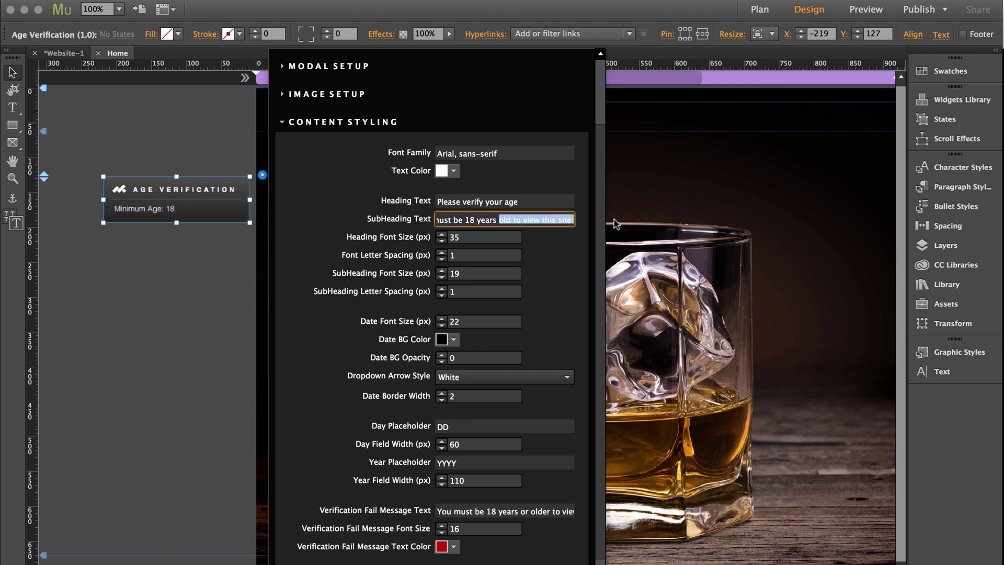
{"action": "left_click", "coordinate": [518, 222]}
{"action": "left_click", "coordinate": [498, 238]}
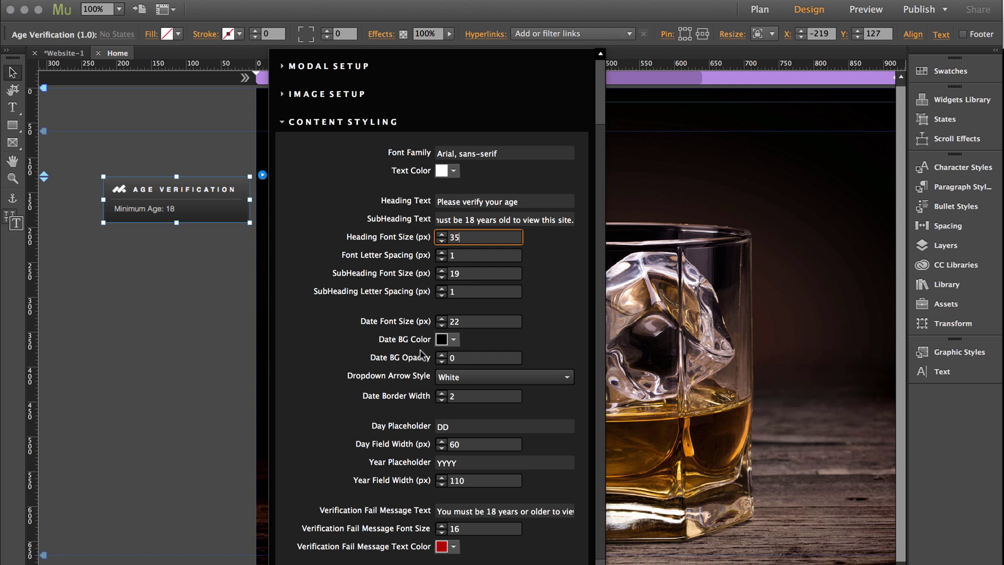
{"action": "left_click", "coordinate": [467, 381]}
{"action": "left_click", "coordinate": [574, 357]}
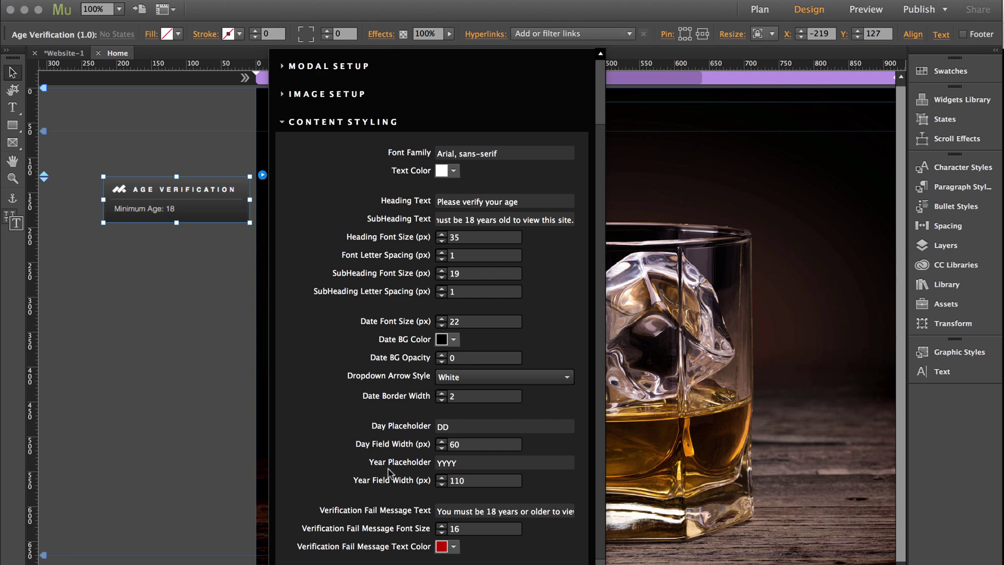
Preview the page in the browser to check the verification form's text and date fields.
{"action": "left_click", "coordinate": [194, 378]}
{"action": "left_click", "coordinate": [137, 1]}
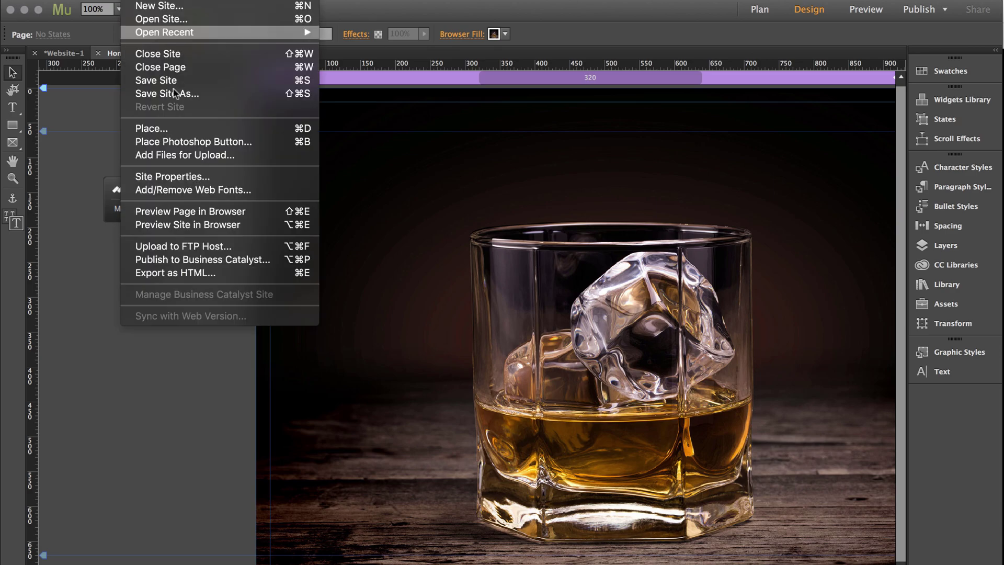
{"action": "left_click", "coordinate": [204, 210]}
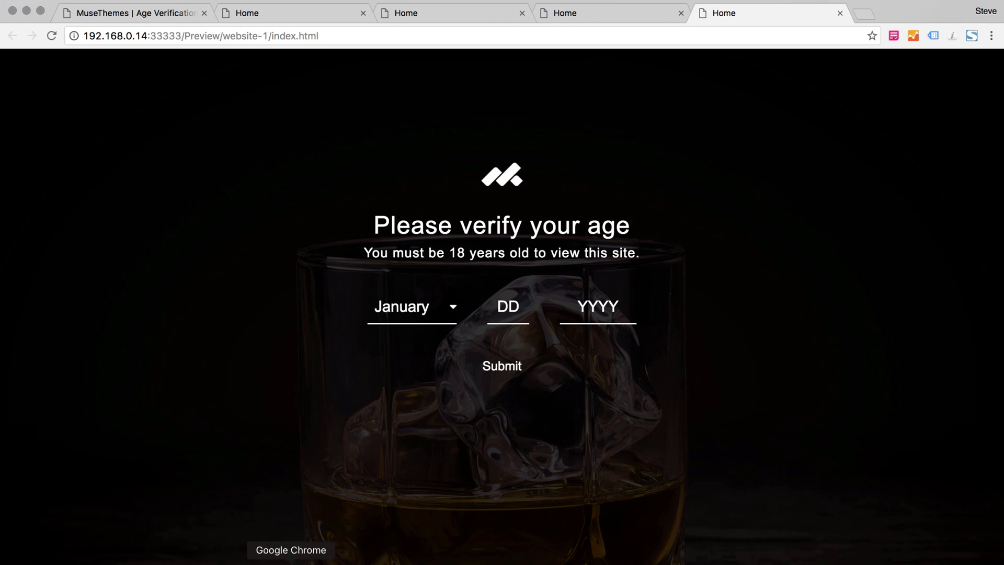
Back in Adobe Muse, examine the widget's verification fail message options in its content styling, reading the message text to its end.
{"action": "left_click", "coordinate": [314, 564]}
{"action": "left_click", "coordinate": [237, 181]}
{"action": "left_click", "coordinate": [262, 174]}
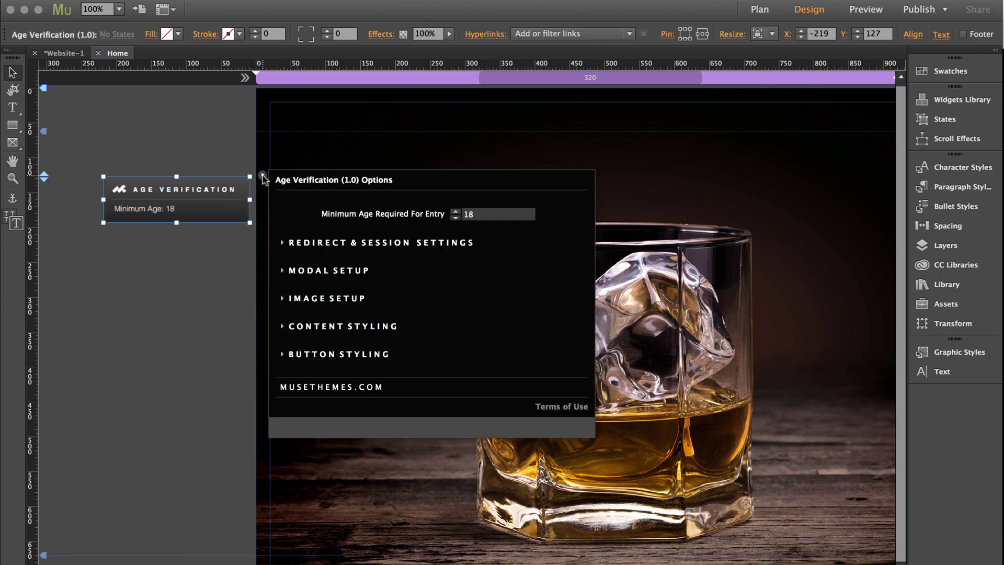
{"action": "left_click", "coordinate": [322, 328]}
{"action": "scroll", "coordinate": [457, 390], "scroll_direction": "down", "scroll_amount": 3}
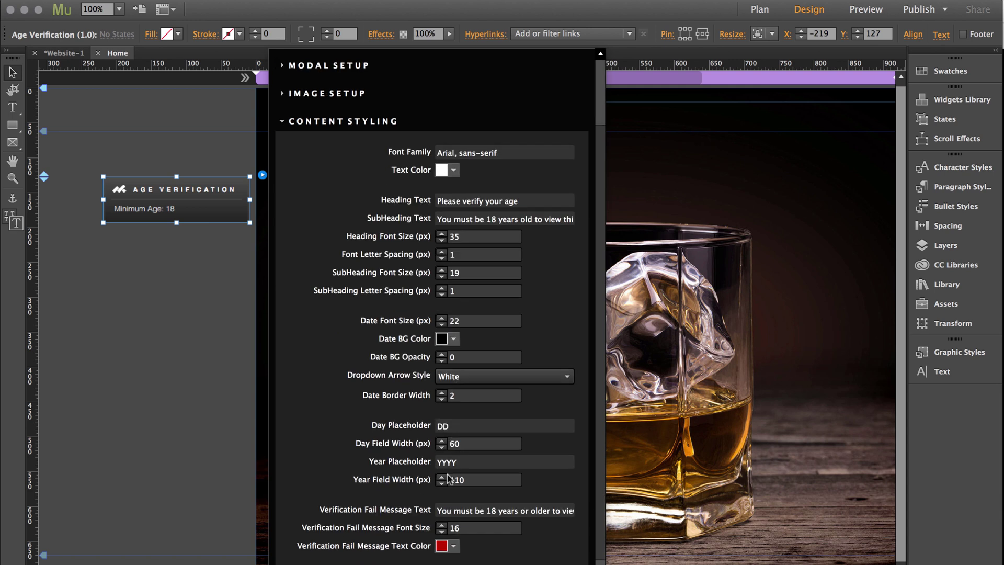
{"action": "scroll", "coordinate": [447, 479], "scroll_direction": "down", "scroll_amount": 1}
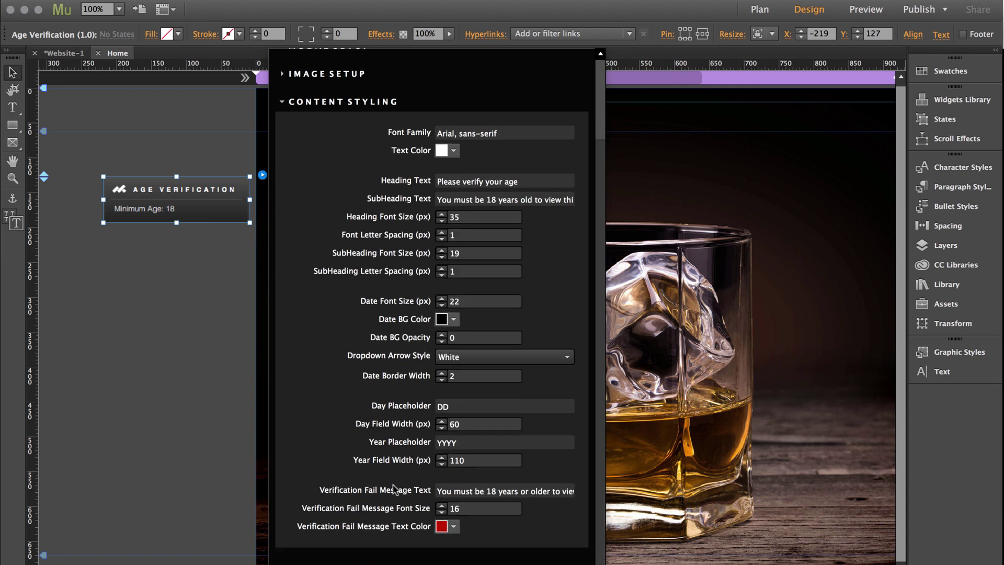
{"action": "left_click", "coordinate": [440, 494]}
{"action": "key", "text": "Right"}
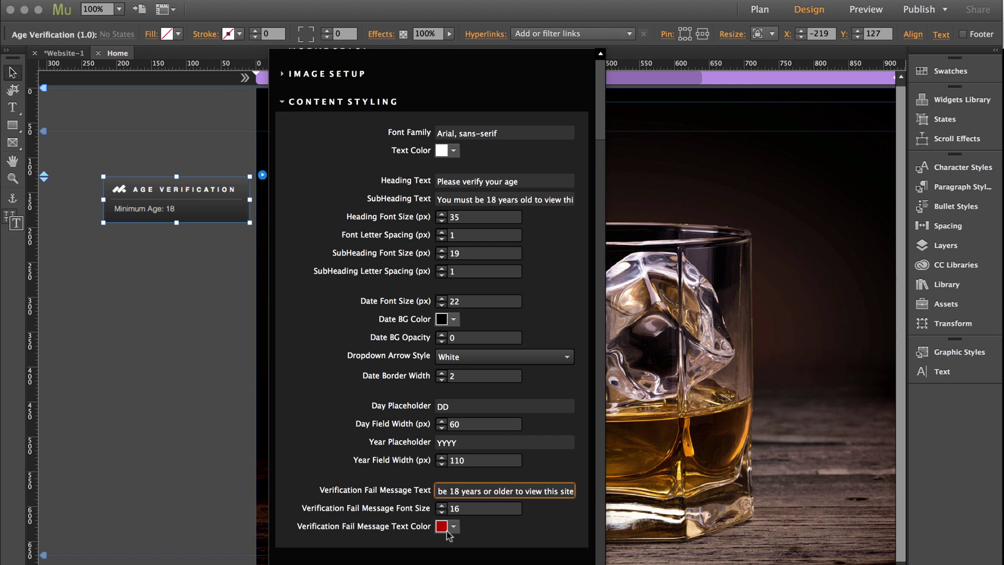
Switch to Google Chrome and test the verification form by submitting an underage date of birth.
{"action": "left_click", "coordinate": [290, 562]}
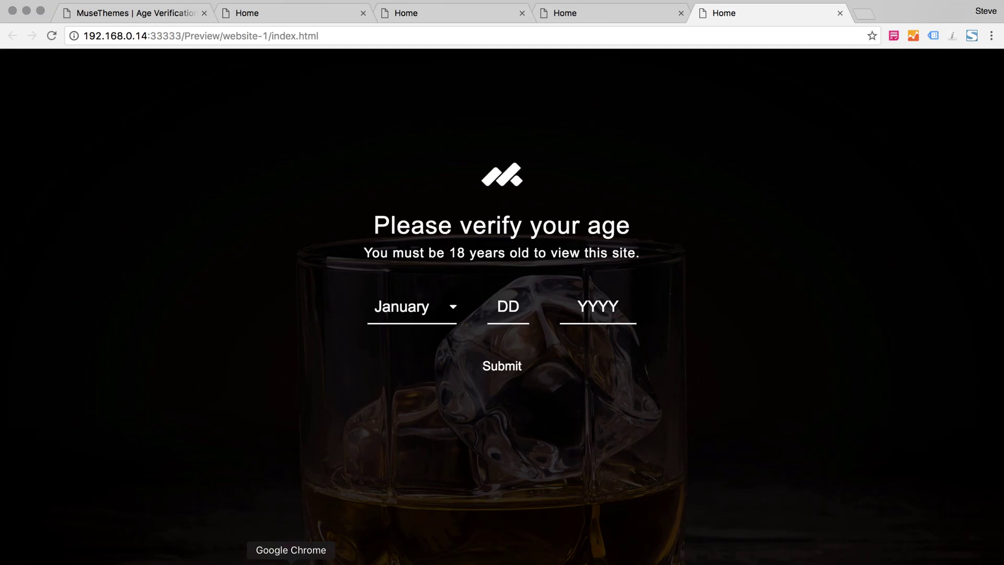
{"action": "left_click", "coordinate": [425, 311]}
{"action": "left_click", "coordinate": [425, 311]}
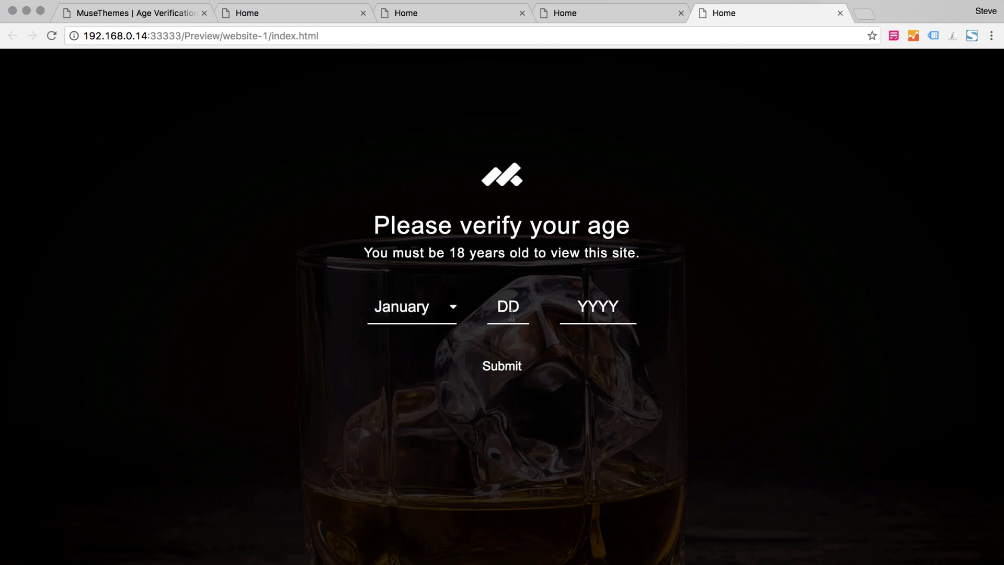
{"action": "left_click", "coordinate": [511, 314]}
{"action": "type", "text": "01"}
{"action": "key", "text": "Tab"}
{"action": "type", "text": "2"}
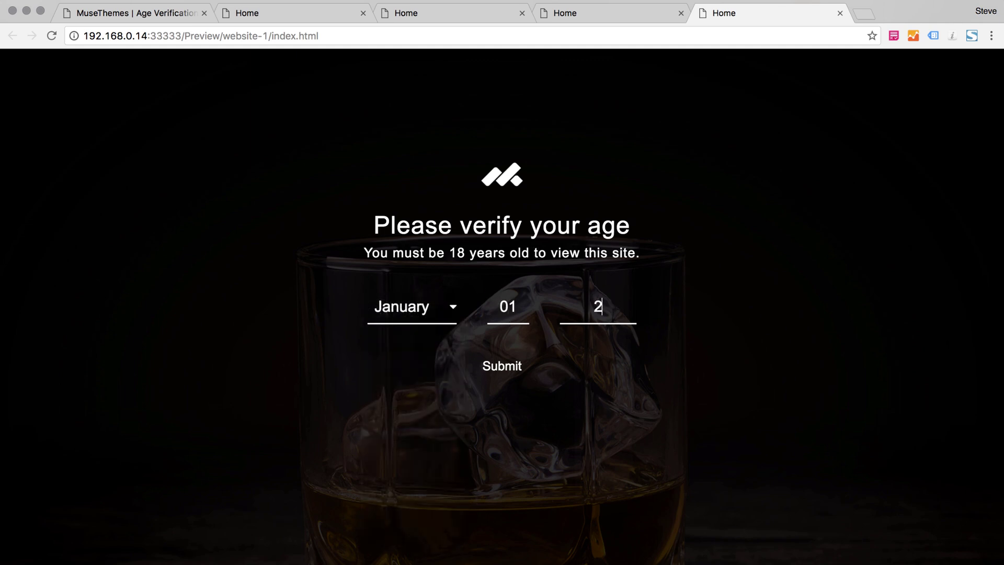
{"action": "type", "text": "005"}
{"action": "left_click", "coordinate": [505, 368]}
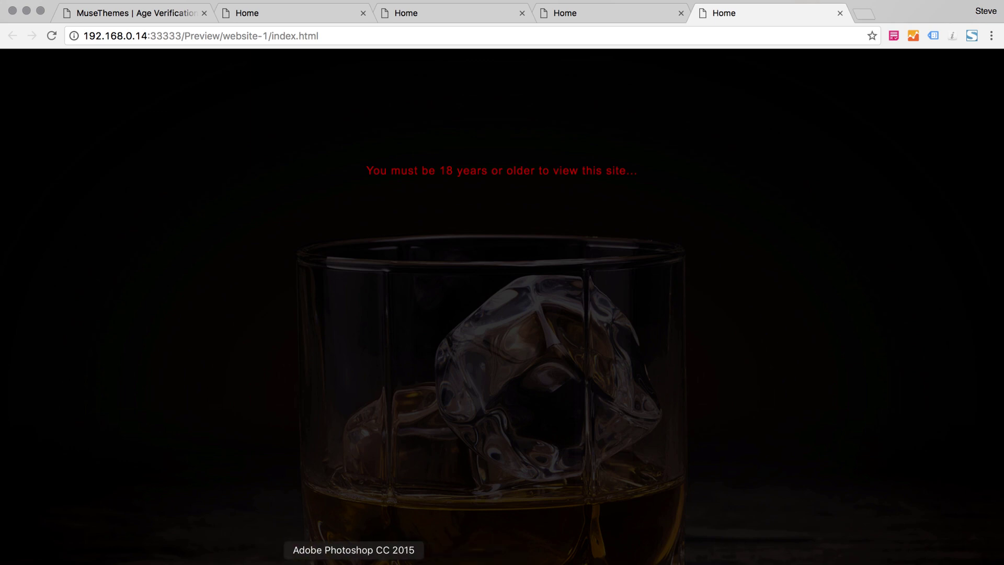
Back in Adobe Muse, set the Age Verification widget's Button Text to "Enter Website".
{"action": "left_click", "coordinate": [325, 557]}
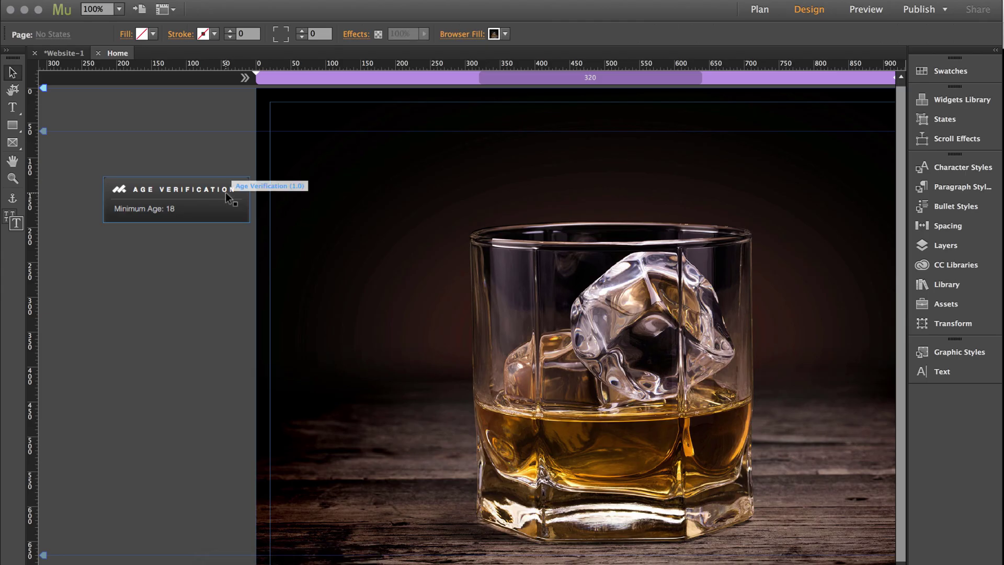
{"action": "left_click", "coordinate": [243, 190]}
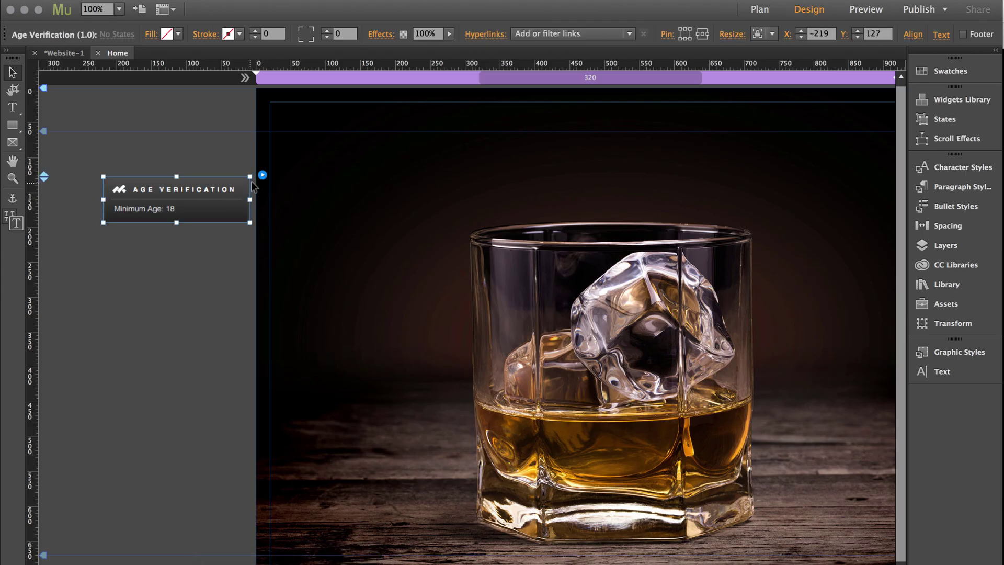
{"action": "left_click", "coordinate": [262, 176]}
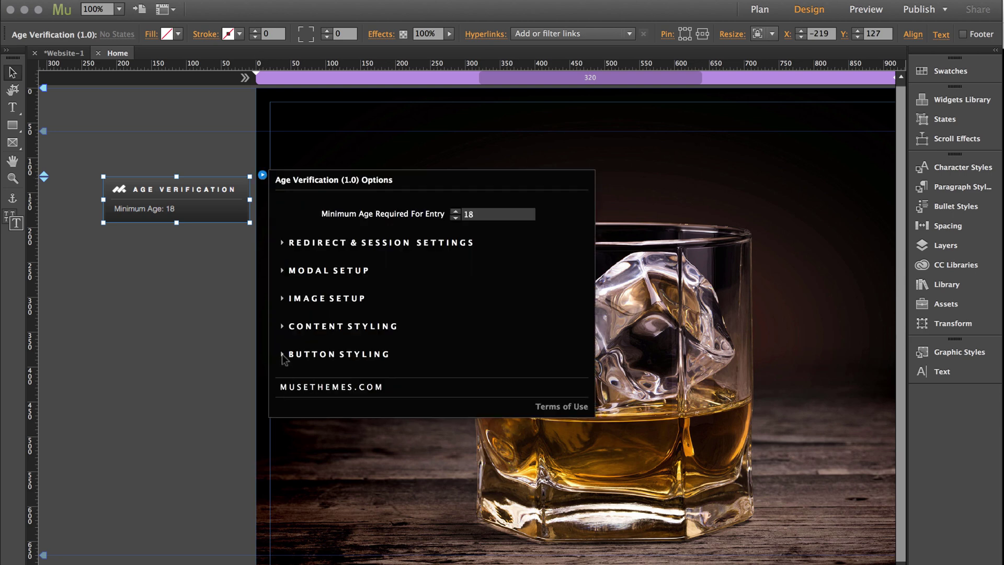
{"action": "left_click", "coordinate": [283, 355]}
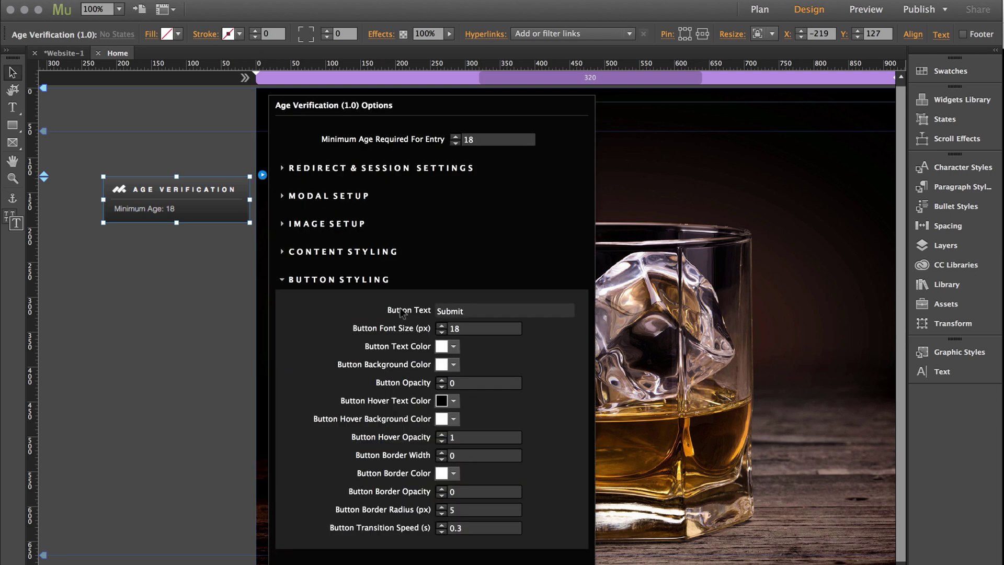
{"action": "left_click", "coordinate": [473, 312]}
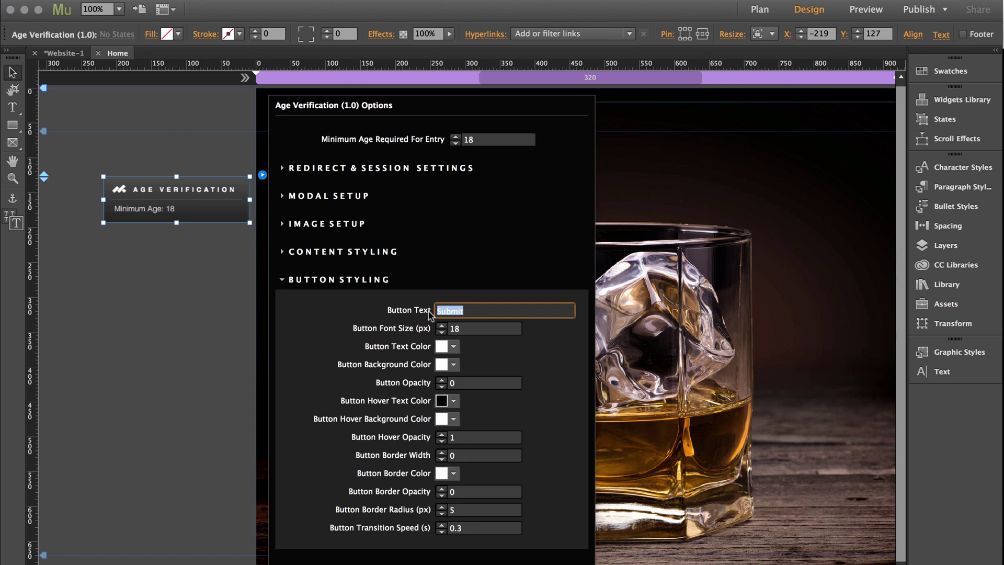
{"action": "type", "text": "Enter Website"}
{"action": "key", "text": "Return"}
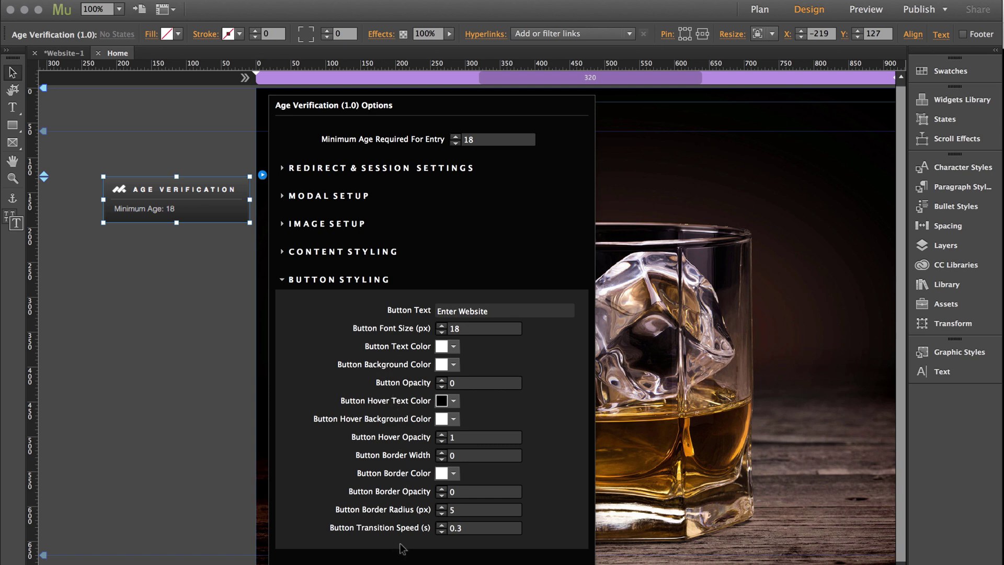
Set the Button Transition Speed to 0.5 s and collapse the button styling options.
{"action": "left_click", "coordinate": [465, 530]}
{"action": "key", "text": "Return"}
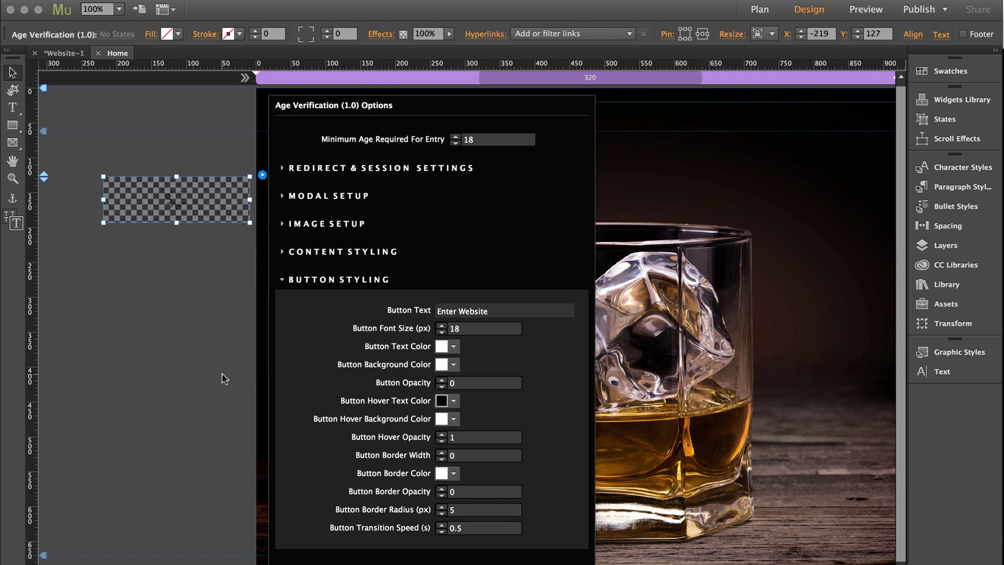
{"action": "left_click", "coordinate": [283, 279]}
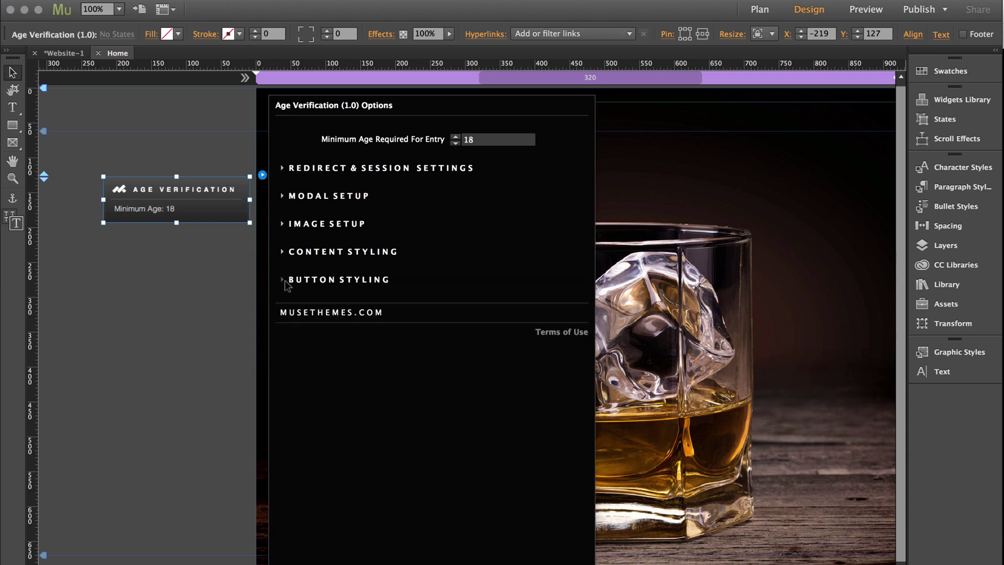
Preview the page in the browser and test the verification form by submitting a date of birth over the minimum age.
{"action": "left_click", "coordinate": [222, 316]}
{"action": "left_click", "coordinate": [149, 3]}
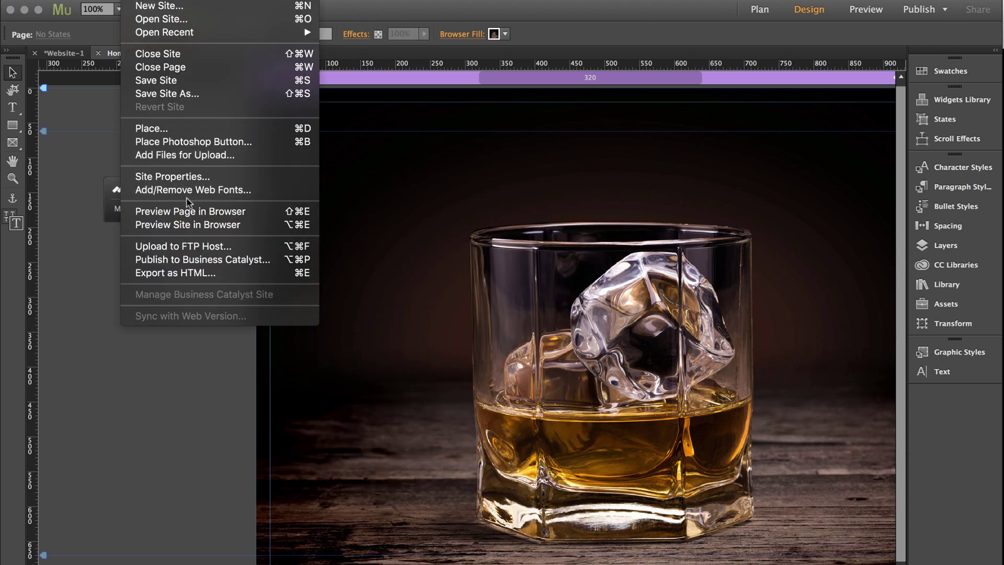
{"action": "left_click", "coordinate": [187, 211]}
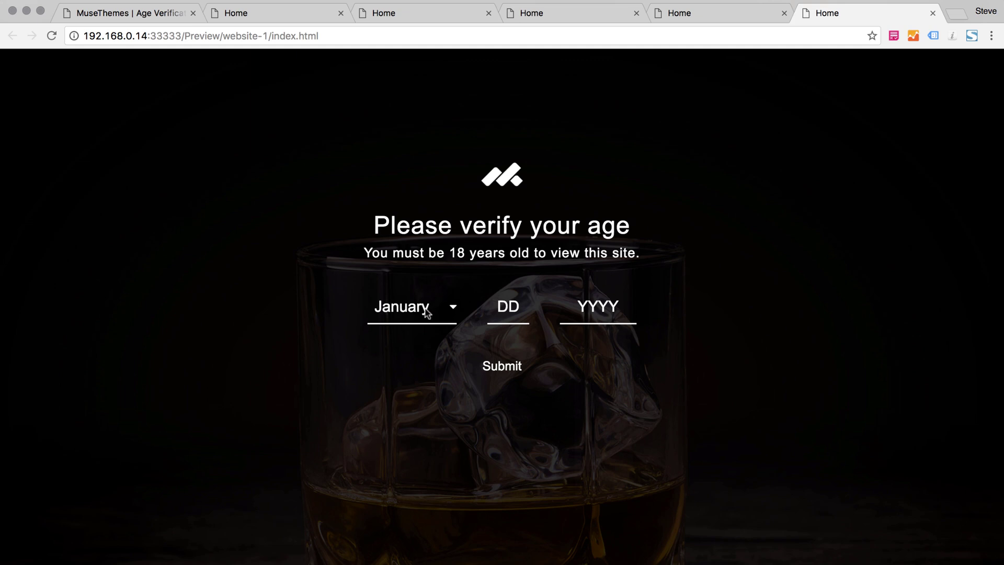
{"action": "left_click", "coordinate": [428, 307]}
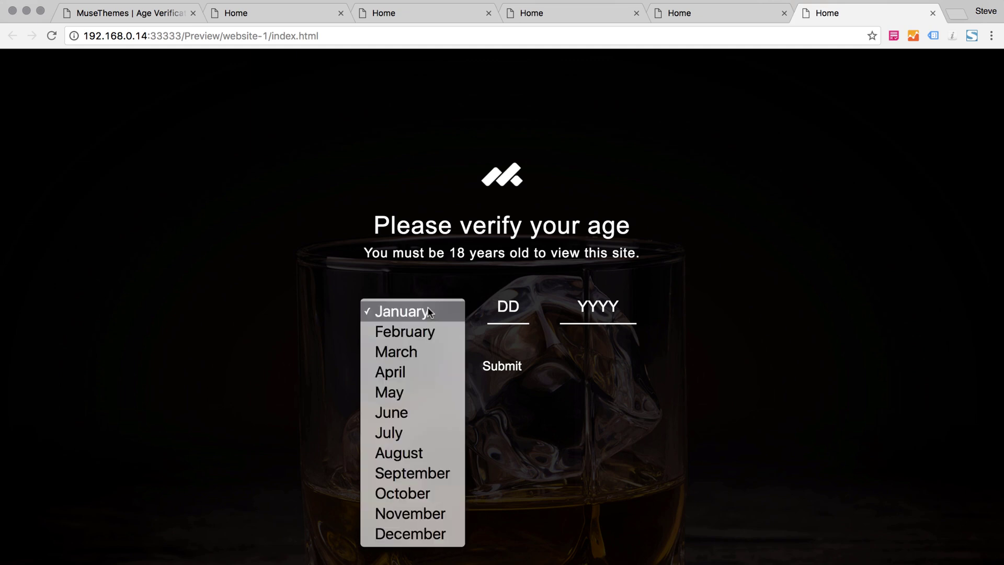
{"action": "left_click", "coordinate": [434, 506]}
{"action": "left_click", "coordinate": [514, 306]}
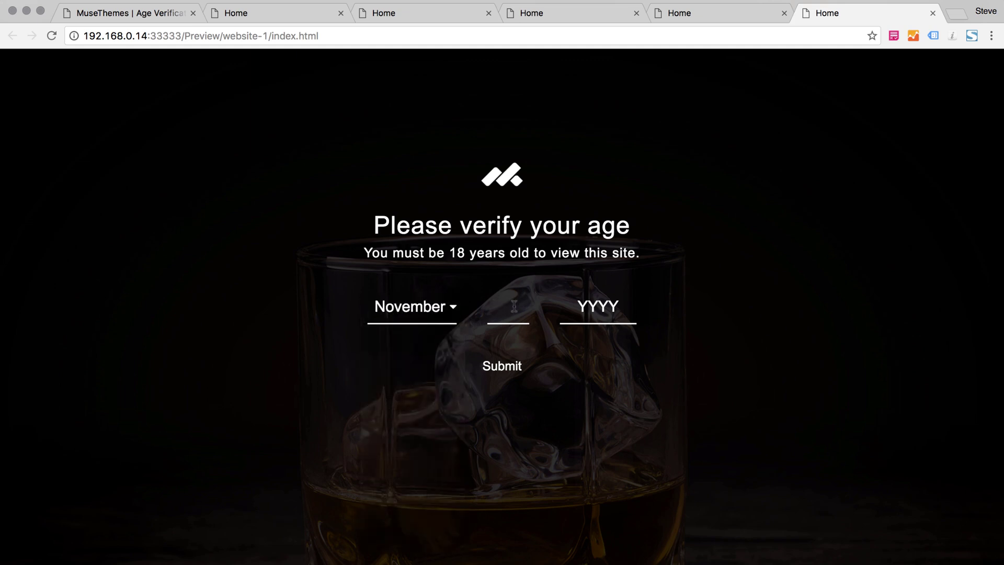
{"action": "type", "text": "30"}
{"action": "key", "text": "Tab"}
{"action": "type", "text": "1985"}
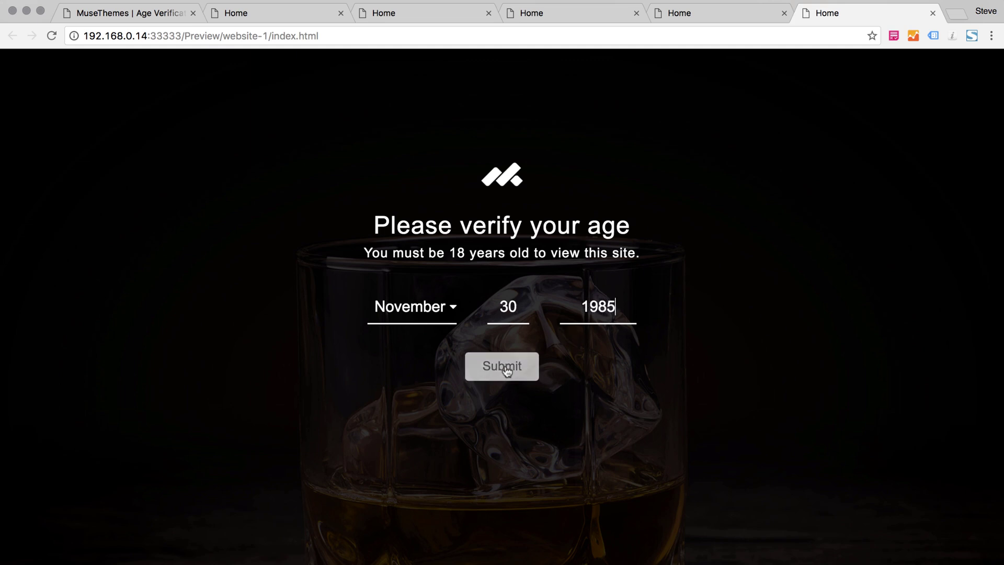
{"action": "left_click", "coordinate": [505, 369]}
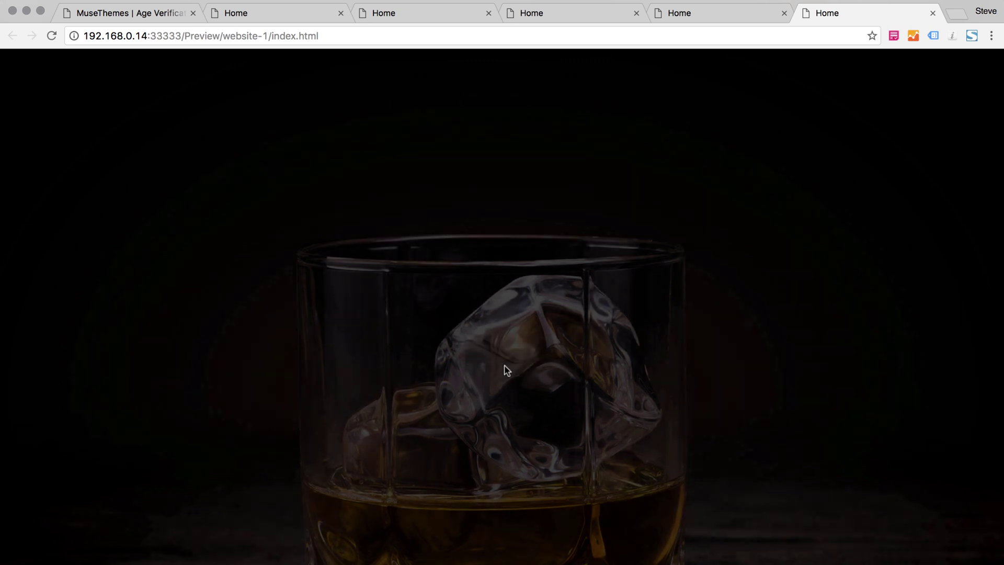